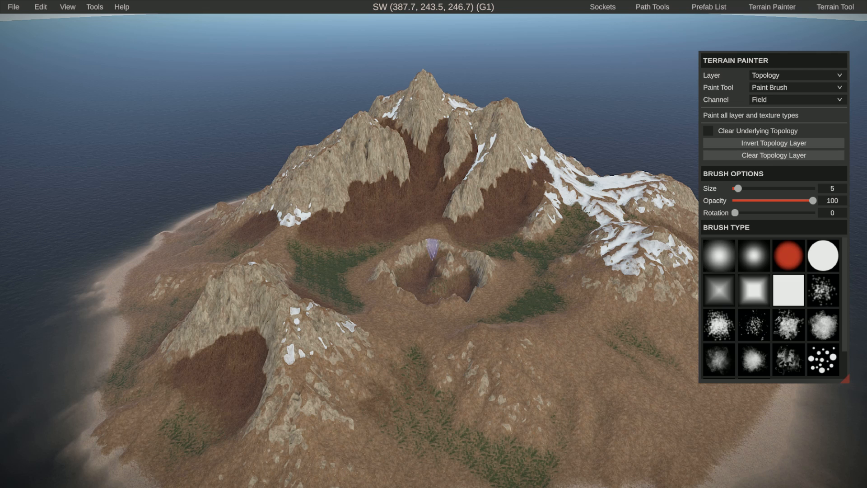
right_drag(433, 248, 442, 302)
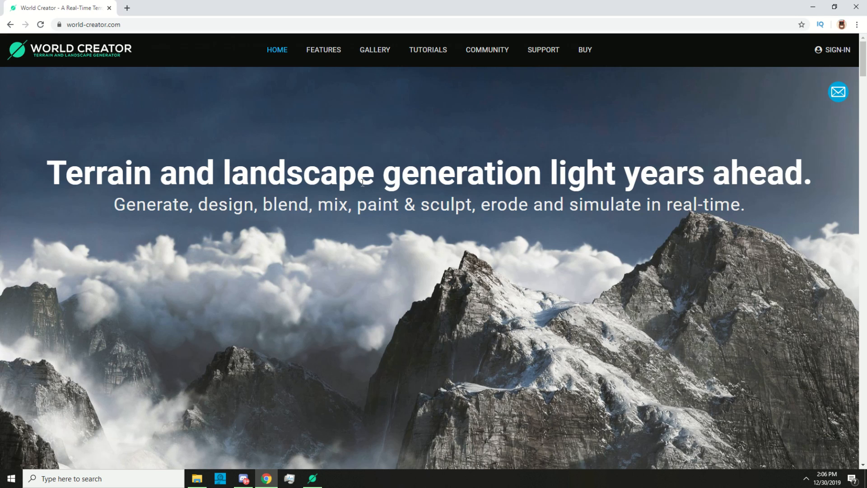
scroll(363, 182, down, 10)
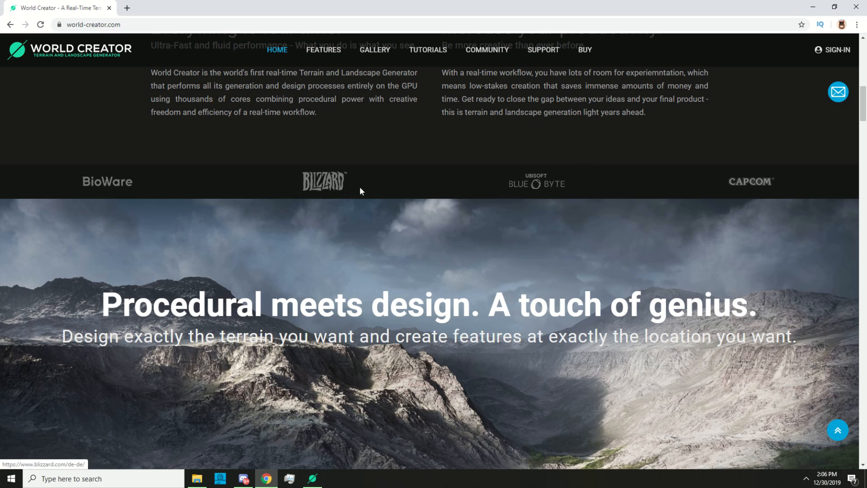
scroll(249, 247, up, 10)
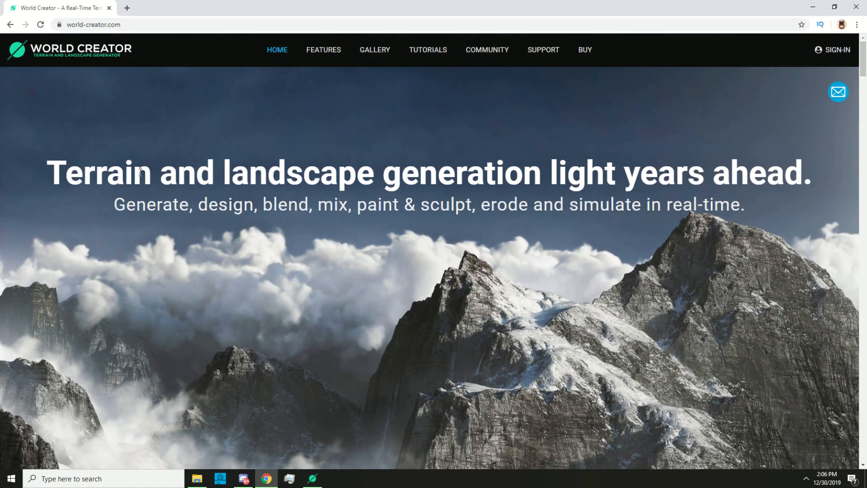
scroll(206, 280, down, 10)
scroll(179, 254, up, 5)
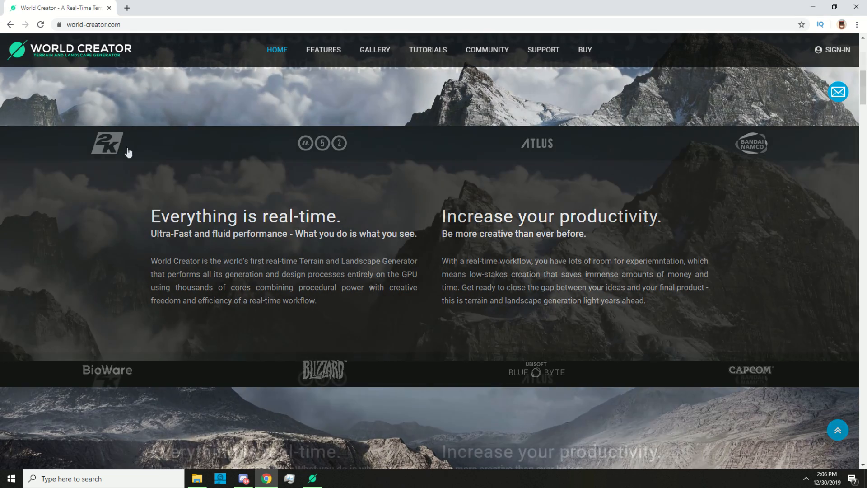
scroll(128, 152, up, 5)
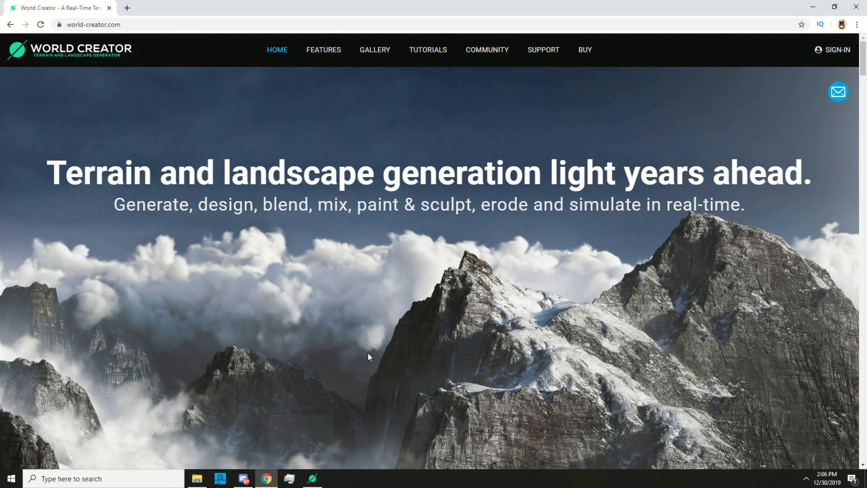
- Switch to World Creator and set the size-locked terrain to 1000 m wide and long
mouse_move(308, 480)
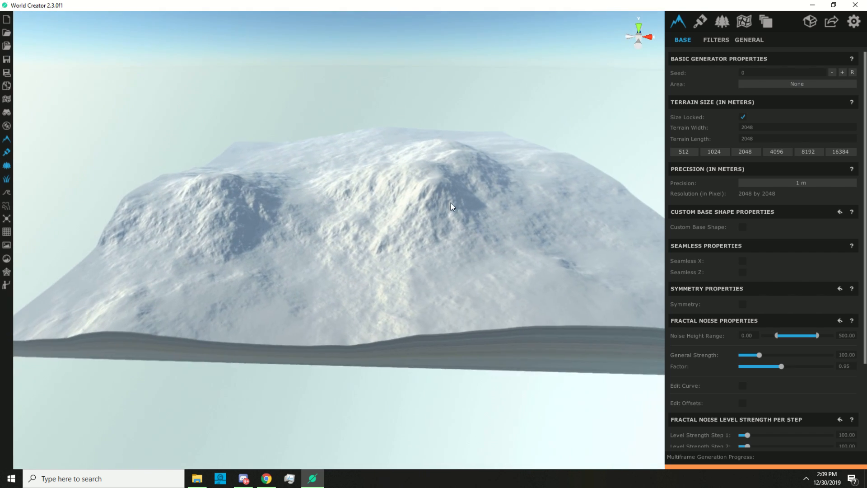
mouse_move(451, 203)
right_down()
mouse_move(473, 205)
mouse_move(439, 204)
right_up()
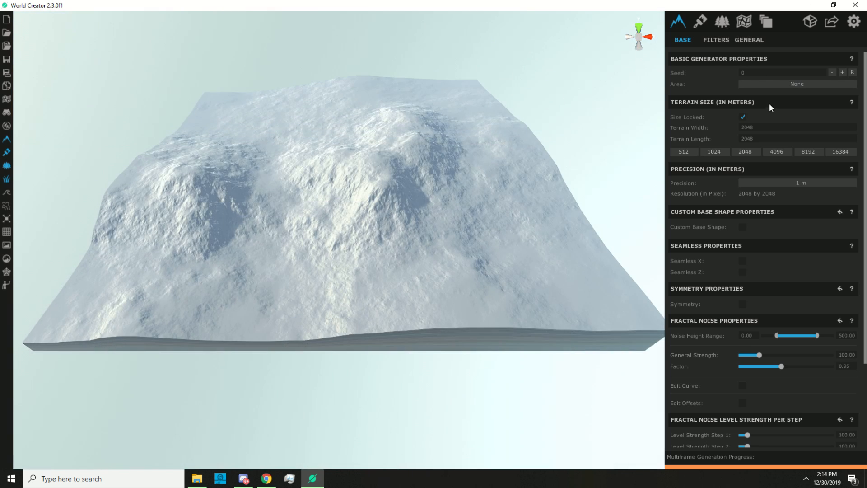
click(750, 128)
text(1000)
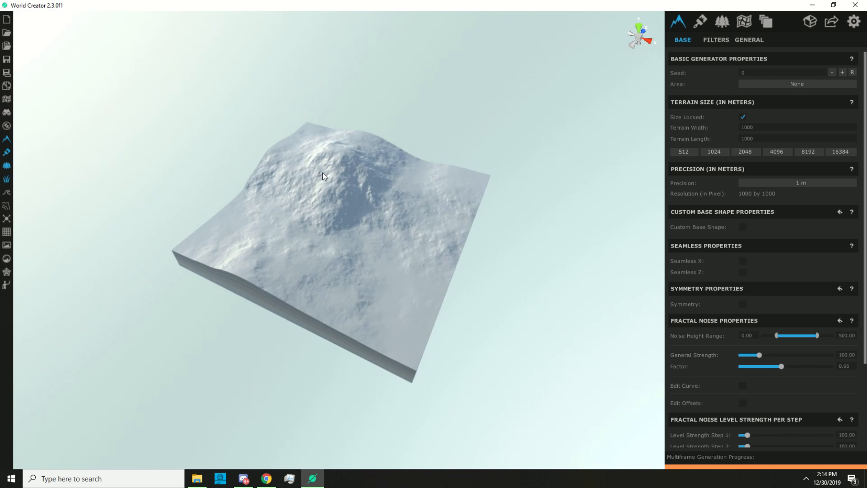
- Add a new area to the terrain and name it Main map
click(744, 21)
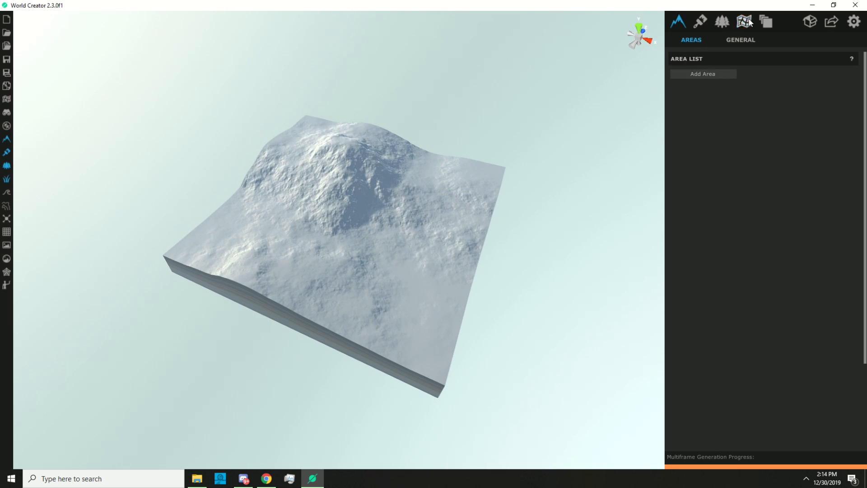
click(688, 72)
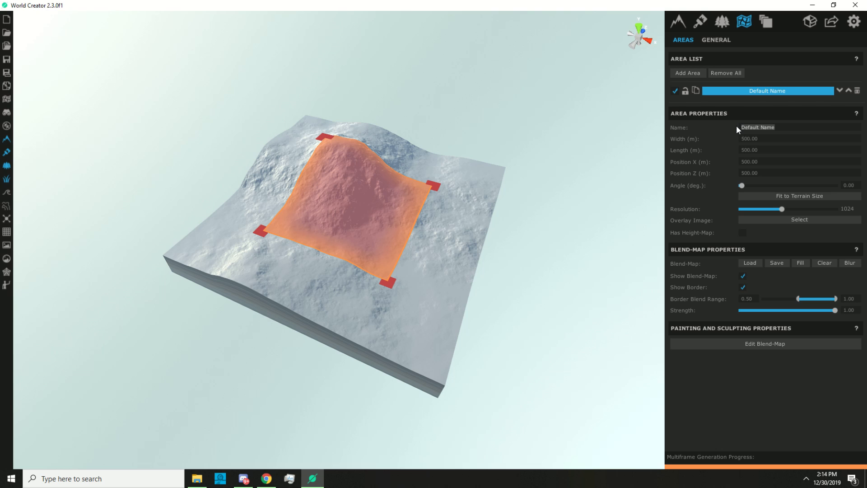
text(Main map)
- Enable a height map for the Main map area and load the Island_02_DISP image into it
click(743, 233)
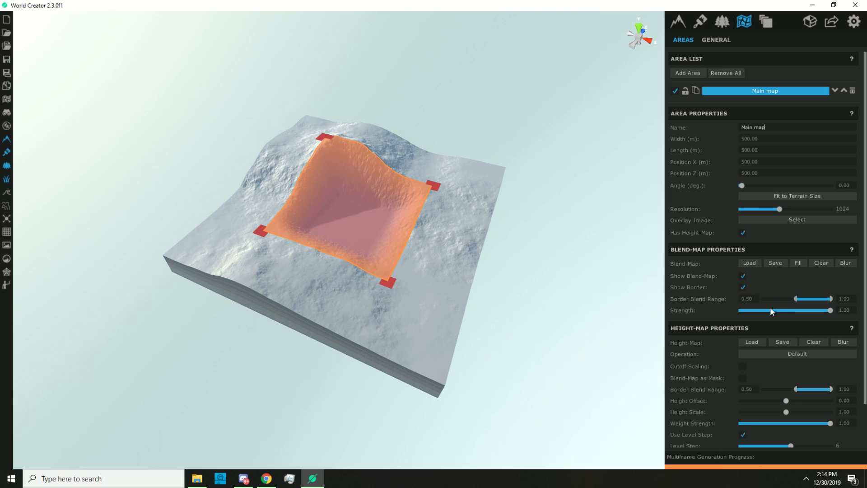
click(752, 342)
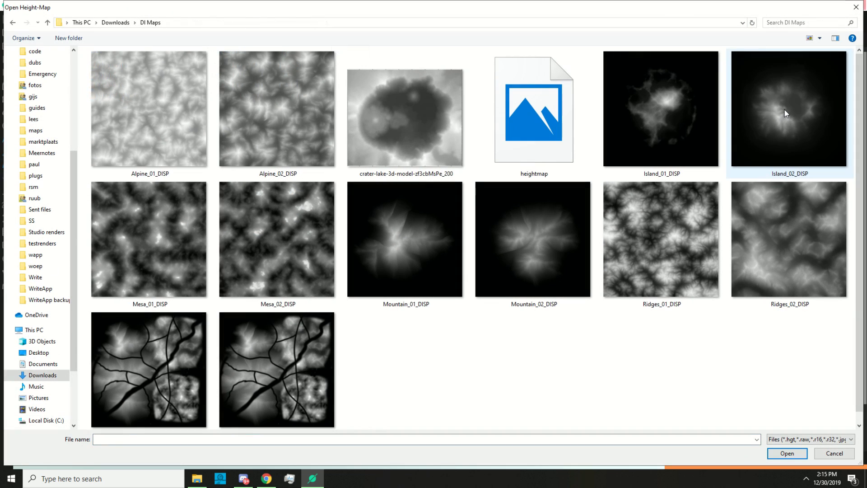
double_click(785, 109)
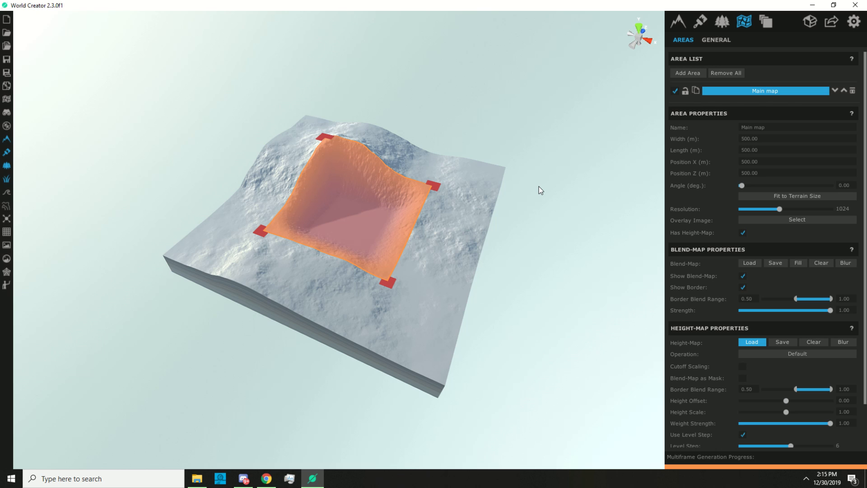
- Raise the lower limits of the height-map and blend-map border blend ranges to 1.00 and fit the area to the terrain size
scroll(492, 243, up, 5)
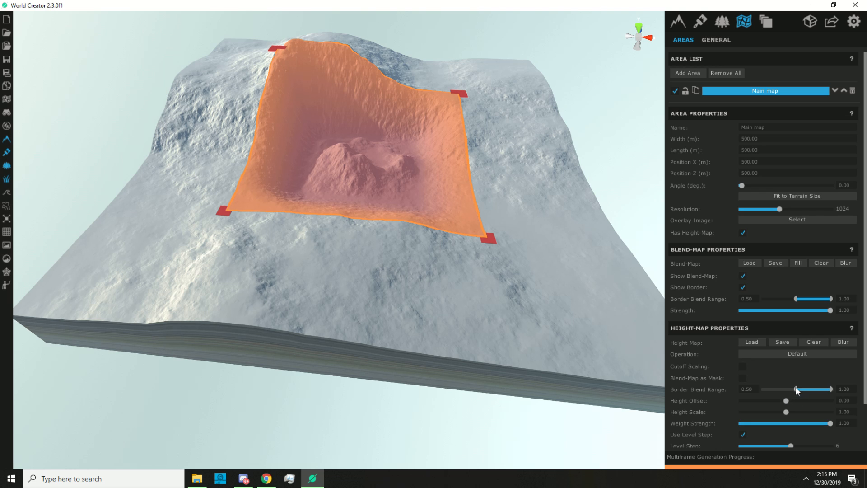
drag(797, 389, 845, 388)
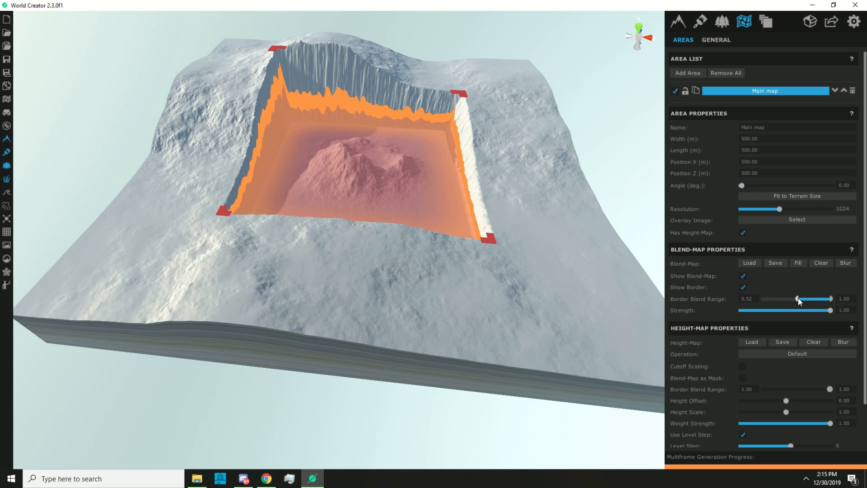
drag(797, 299, 839, 298)
click(789, 194)
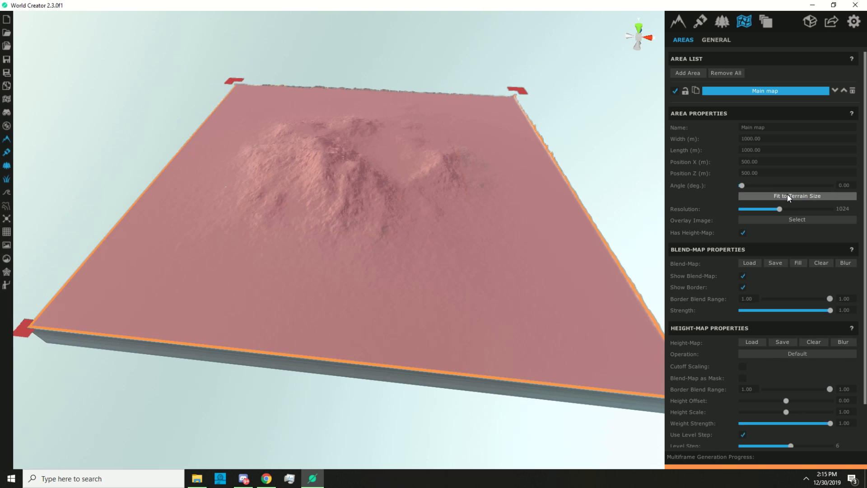
- Hide the coloured blend-map overlay on the Main map area
right_drag(435, 288, 435, 294)
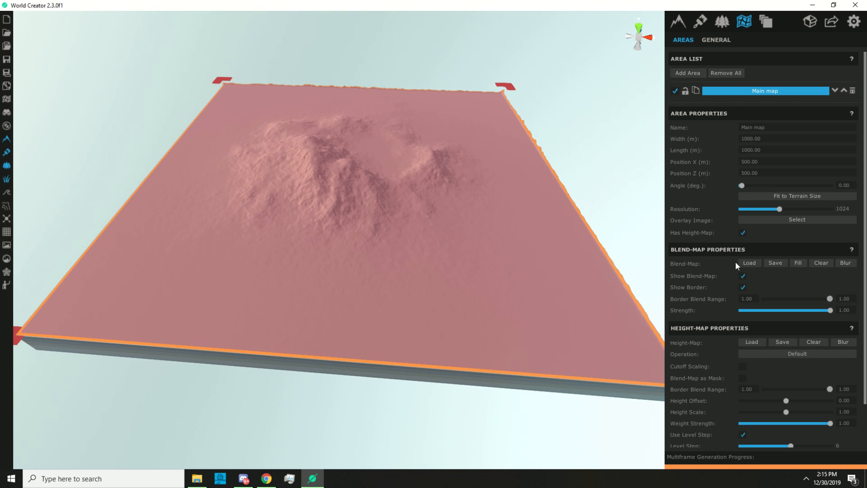
click(742, 276)
scroll(588, 296, up, 5)
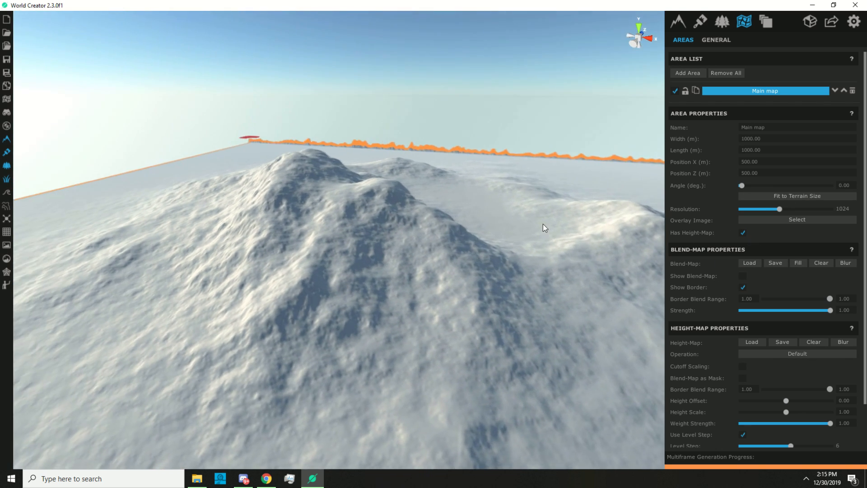
- Raise the Main map height map's level step to 10 and inspect the terrain from another angle
right_drag(543, 224, 425, 231)
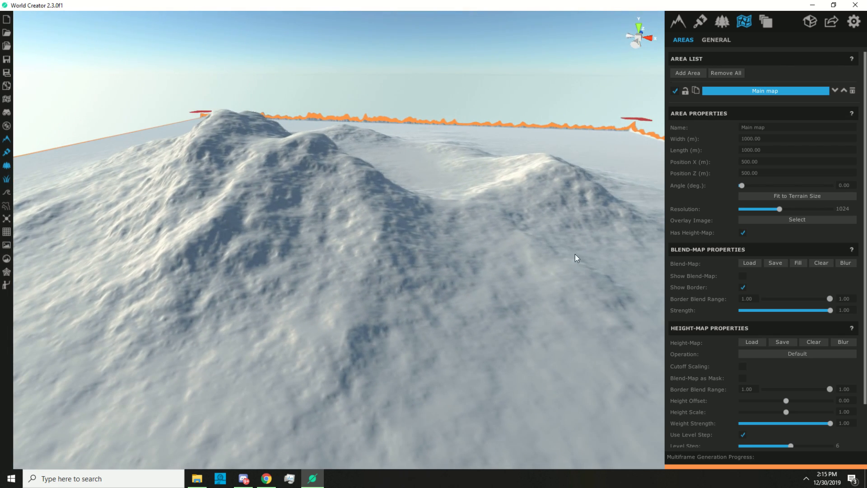
scroll(711, 357, down, 2)
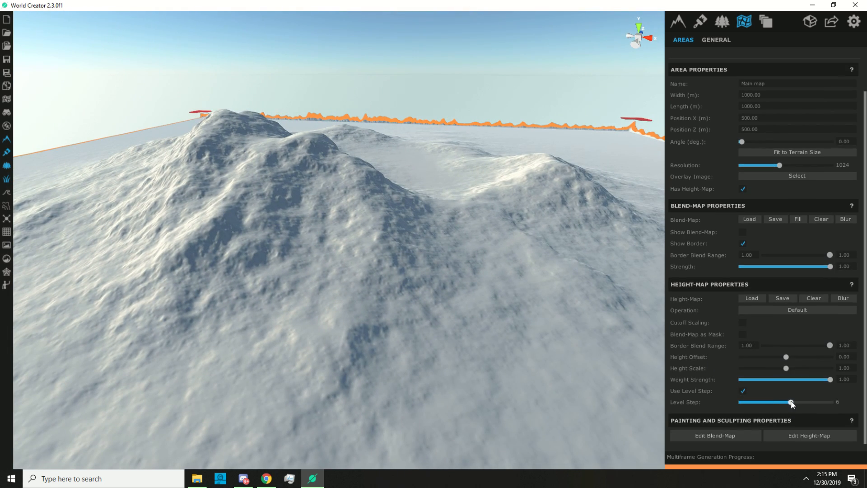
drag(792, 403, 849, 406)
alt+drag(478, 267, 866, 236)
key(s)
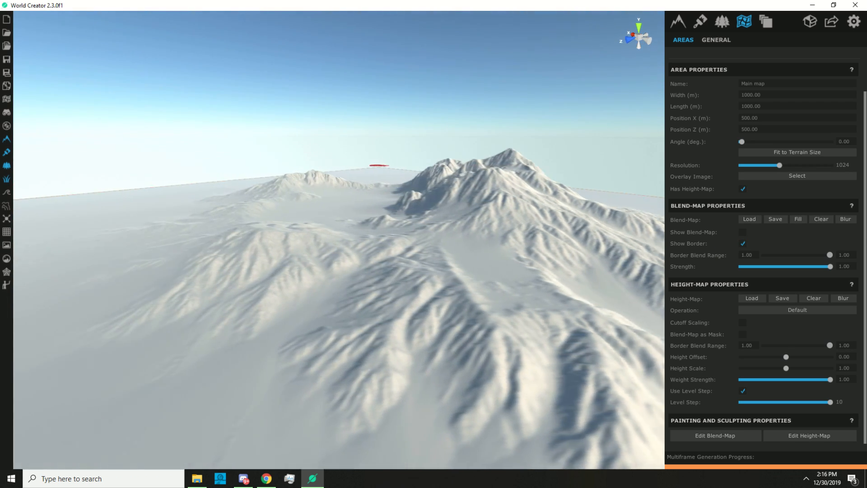
right_drag(456, 264, 529, 262)
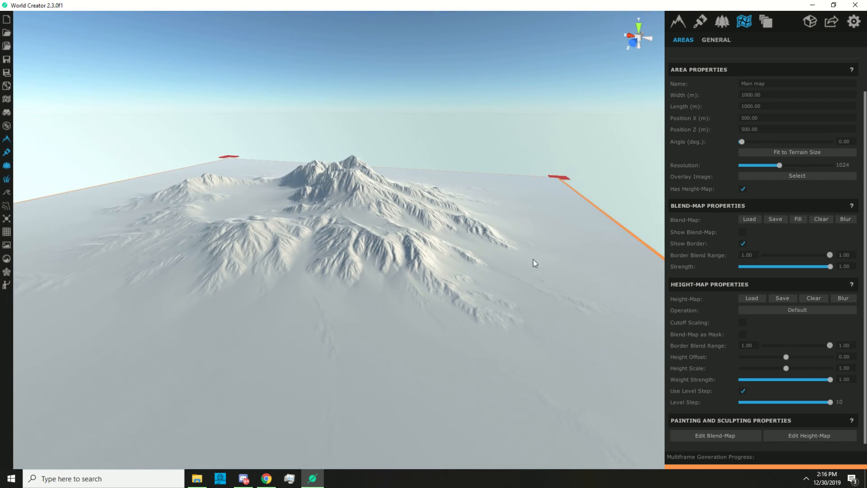
- Show the ocean plane in the environment's ocean properties
click(723, 21)
click(746, 40)
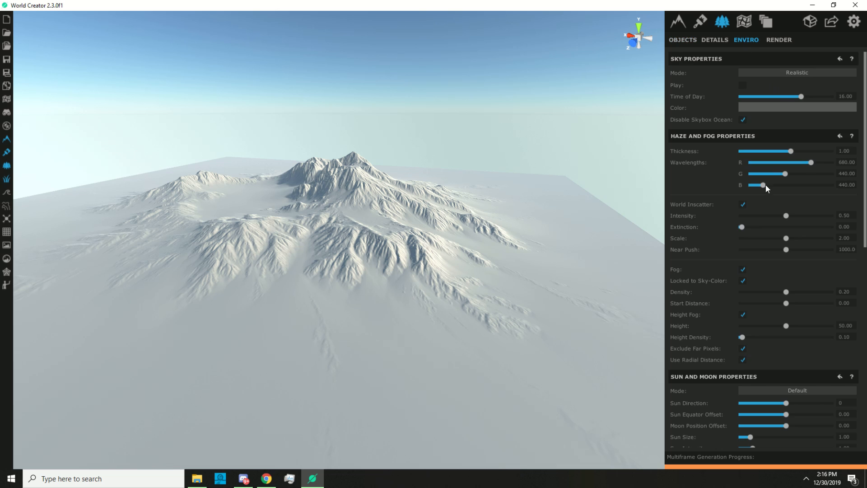
scroll(702, 291, down, 10)
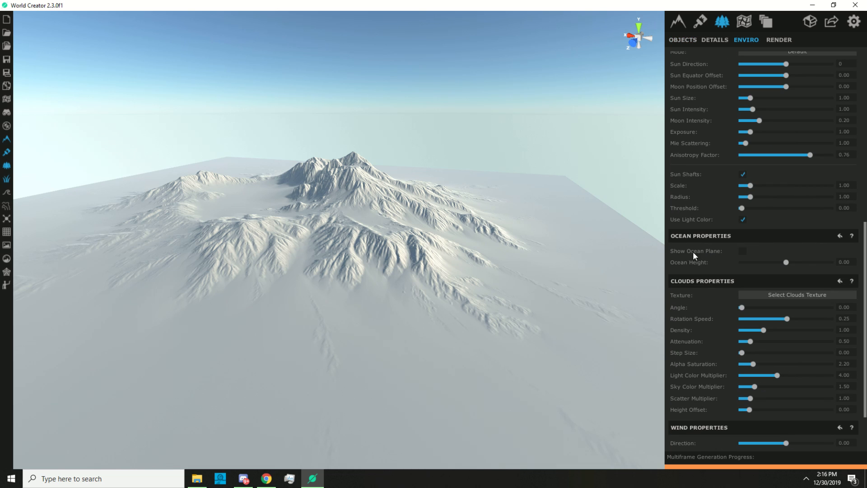
click(742, 251)
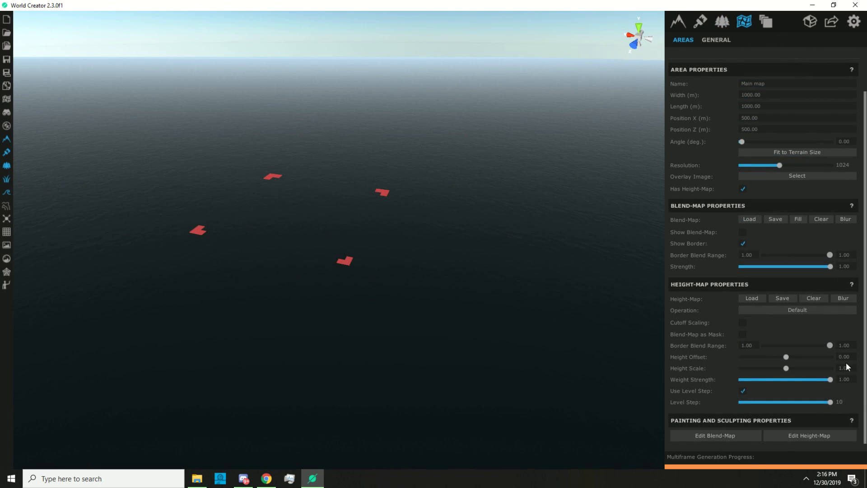
- Set the Main map height map's height scale to 2 and raise its height offset to 5.79
text(2)
key(Return)
mouse_move(790, 356)
mouse_down()
mouse_move(804, 358)
mouse_move(797, 356)
mouse_up()
key(w)
right_drag(541, 312, 500, 230)
right_drag(451, 211, 518, 253)
key(w)
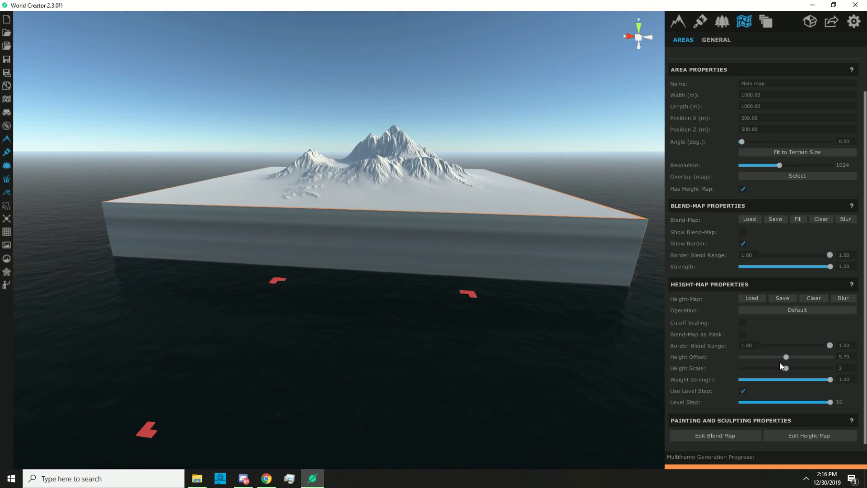
- Lower the Main map height offset to 4.53 to bring the flat terrain down towards the ocean surface
drag(788, 356, 780, 355)
key(w)
right_drag(615, 312, 790, 355)
- Fly around the island to examine its mountain, basin and shoreline against the ocean
key(w)
key(d)
key(w)
key(a)
key(s)
key(a)
key(w)
key(s)
key(w)
key(s)
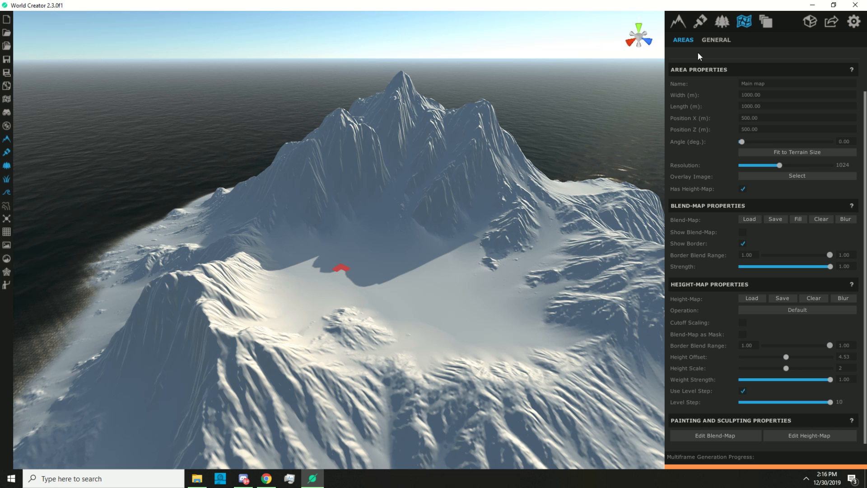
- Add a second area named Crater and shrink it to about 102 by 102 m over the flat basin below the peaks
click(687, 74)
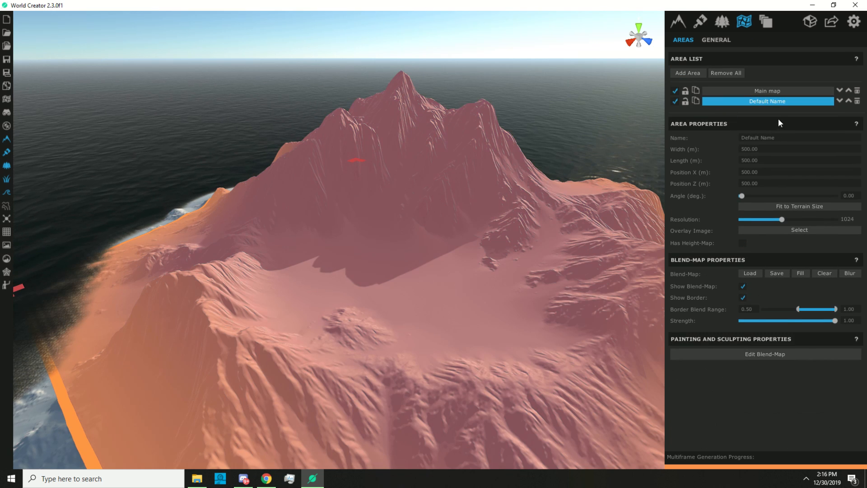
text(Crater)
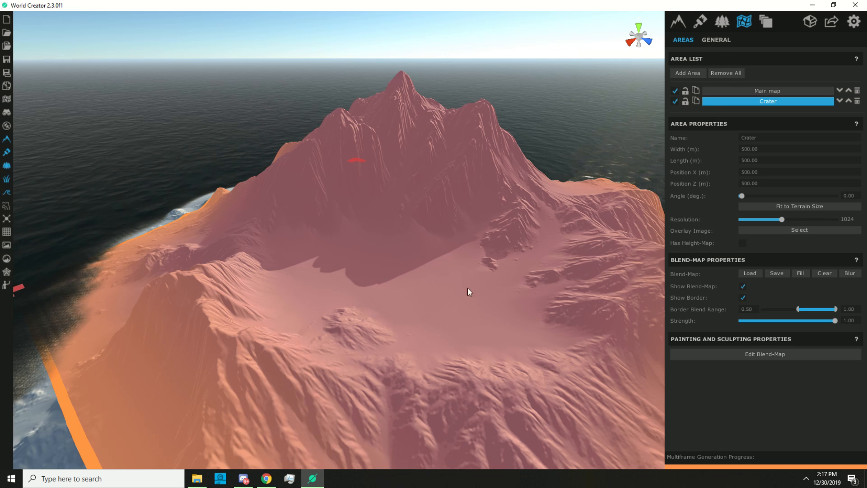
scroll(451, 294, down, 5)
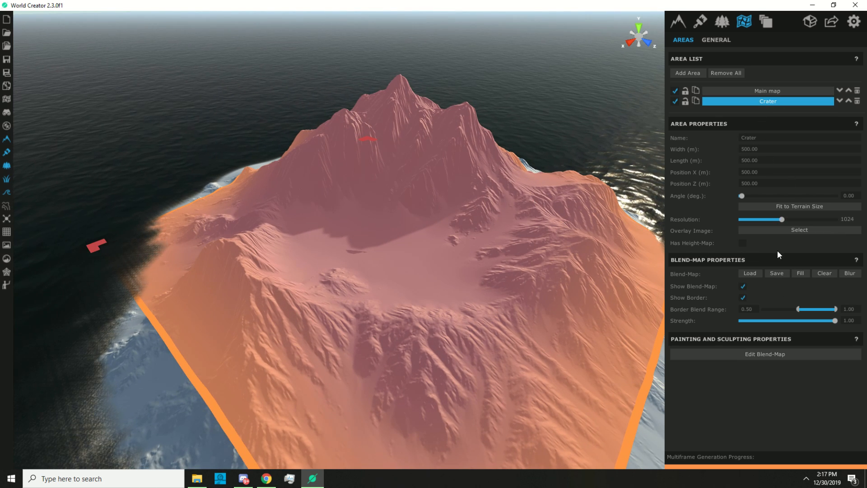
drag(94, 247, 359, 245)
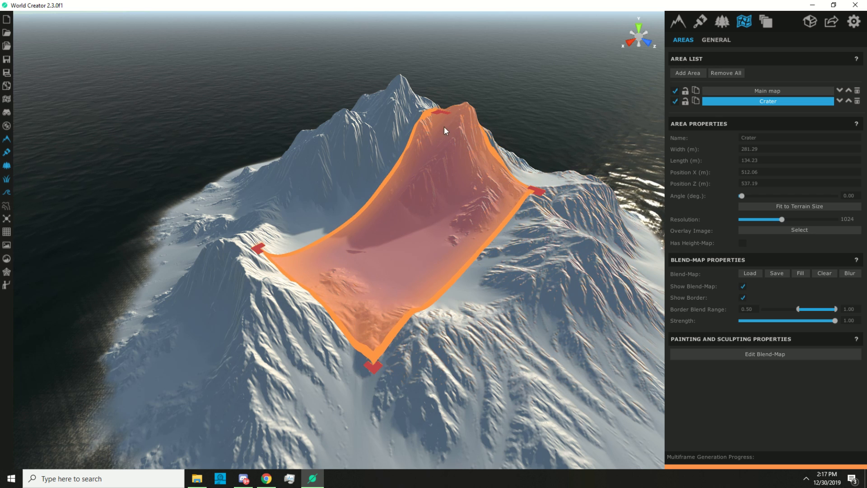
drag(437, 112, 388, 247)
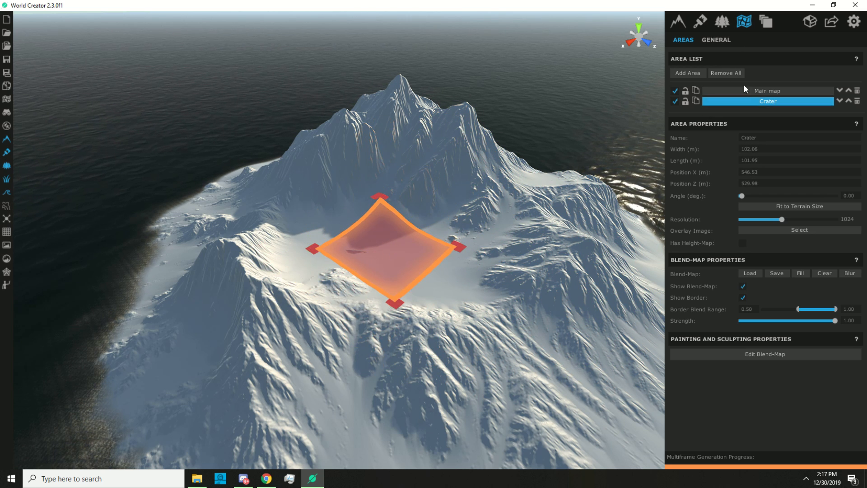
- Enable and load a height map for the Crater area and raise its level step to 10
click(744, 242)
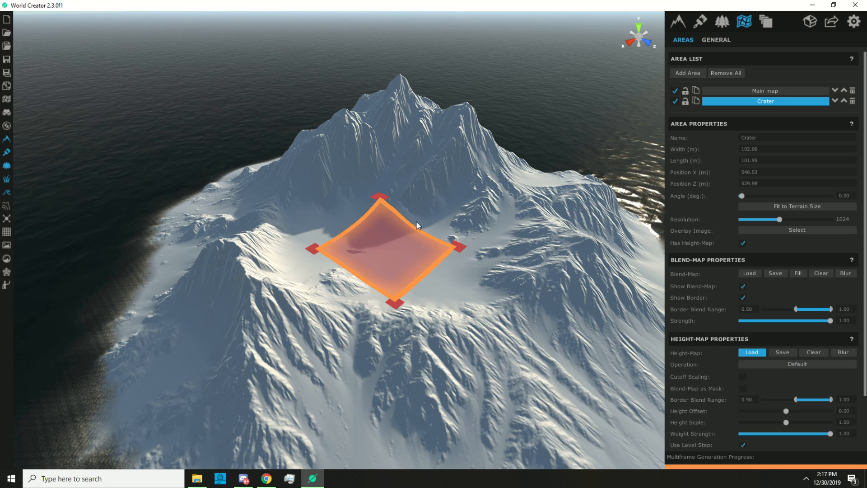
click(749, 354)
double_click(218, 74)
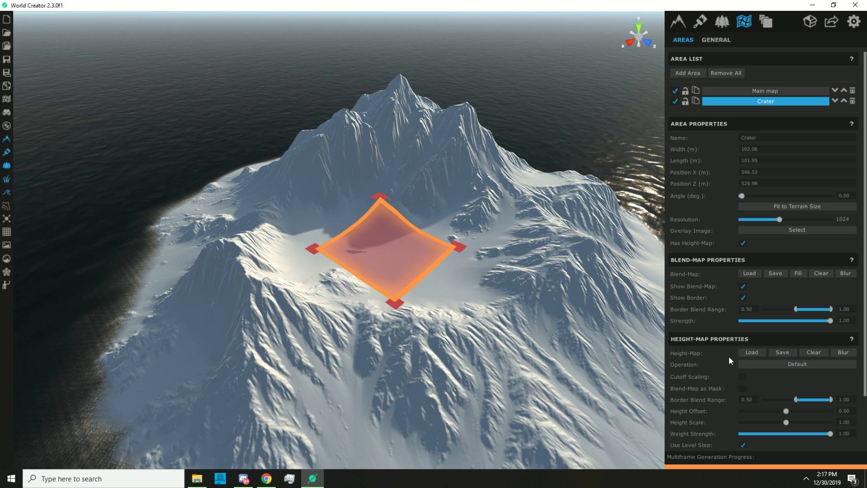
scroll(732, 370, down, 3)
drag(794, 405, 846, 408)
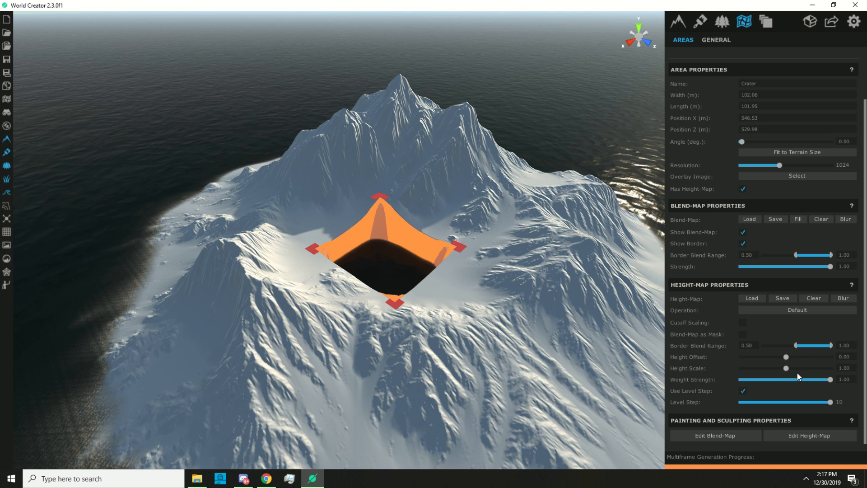
- Hide the Crater area's blend-map overlay and tune its height map to a height offset of 4.63 and a height scale of 0.58
drag(792, 356, 806, 357)
scroll(584, 327, up, 5)
right_drag(585, 327, 730, 336)
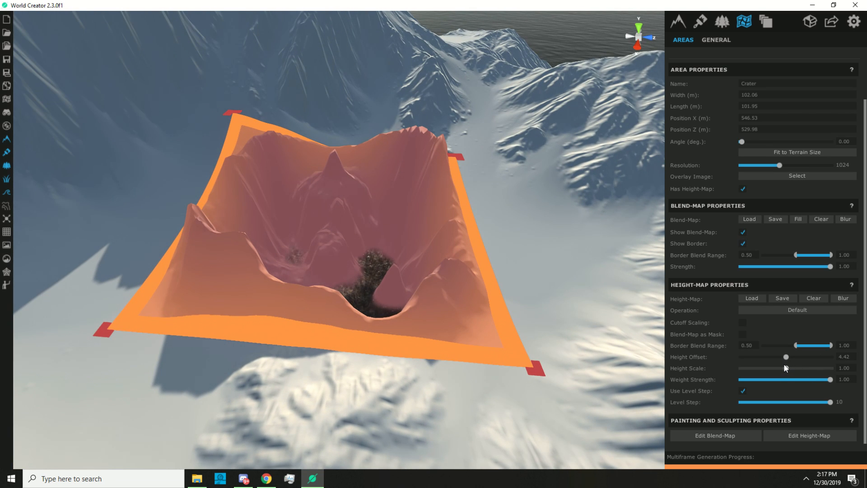
drag(785, 367, 786, 370)
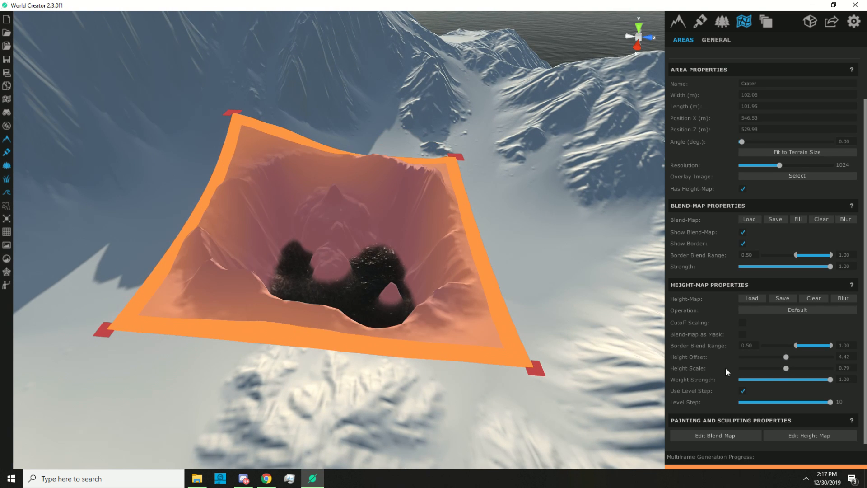
scroll(551, 327, up, 2)
right_drag(551, 327, 703, 261)
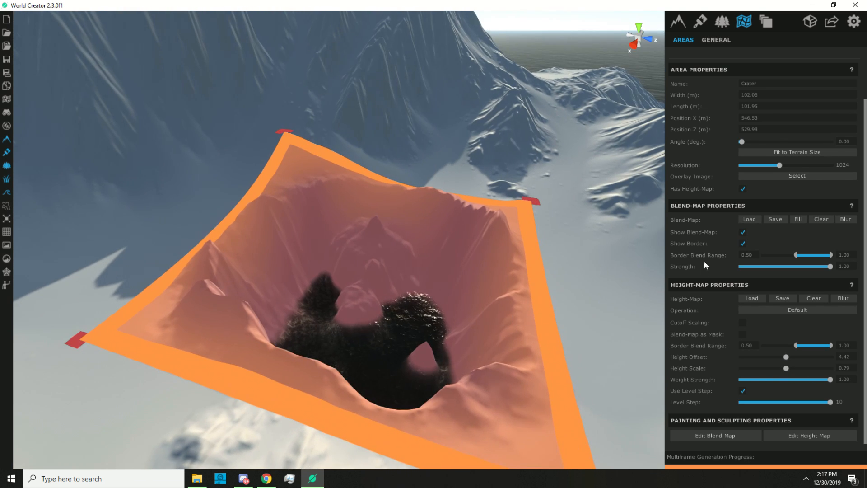
click(743, 232)
click(743, 243)
right_drag(641, 267, 552, 308)
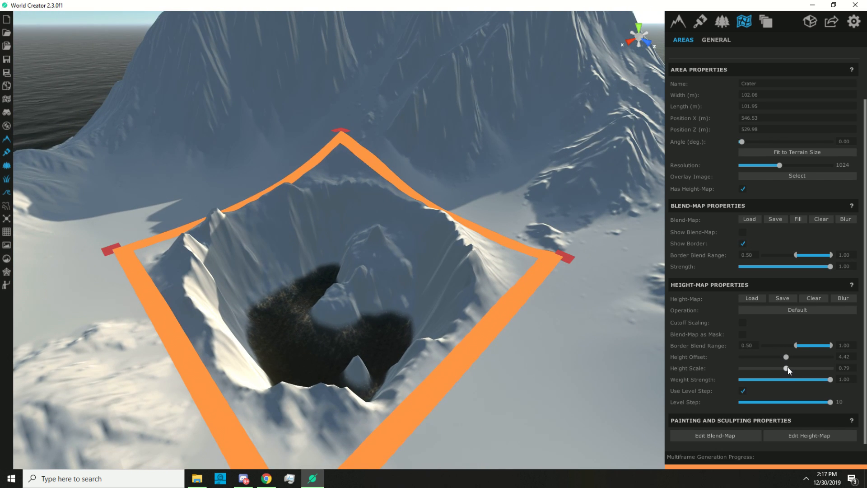
drag(788, 366, 790, 355)
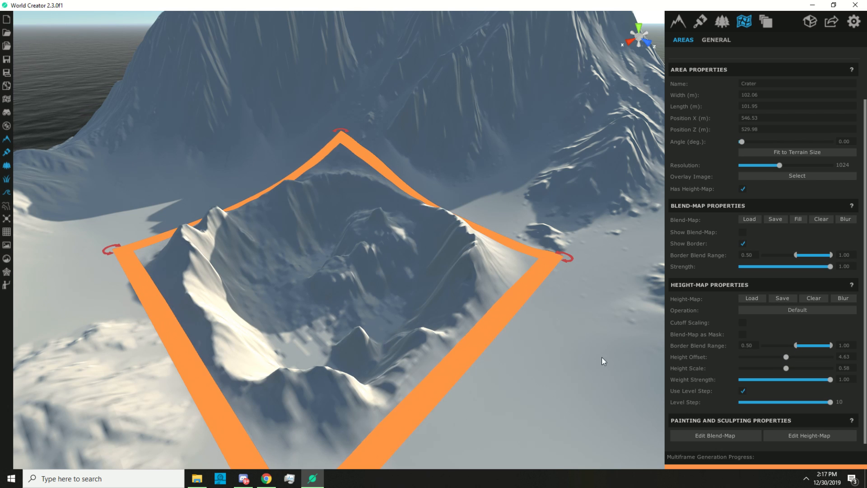
- Look over the whole island from farther away to check how the crater sits in the basin
scroll(434, 283, down, 5)
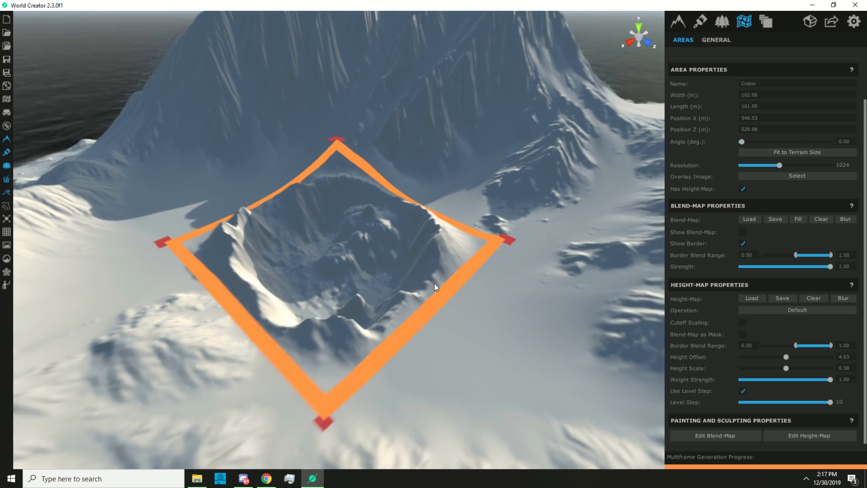
right_drag(434, 283, 154, 151)
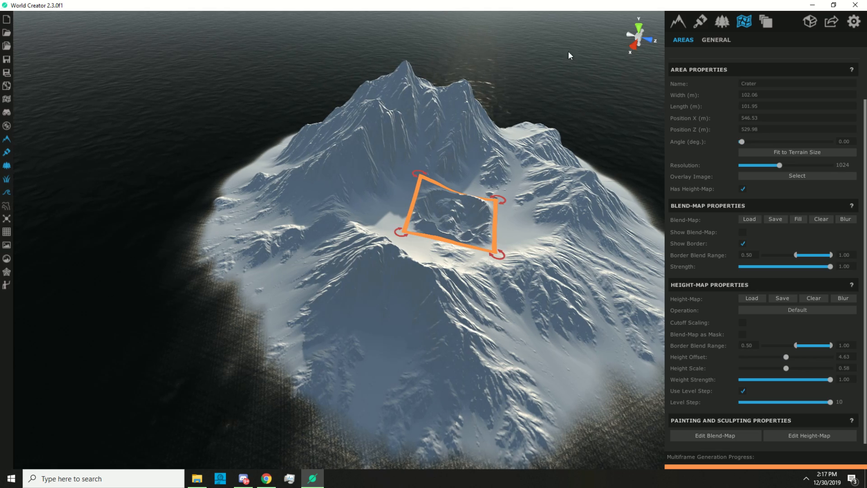
click(679, 23)
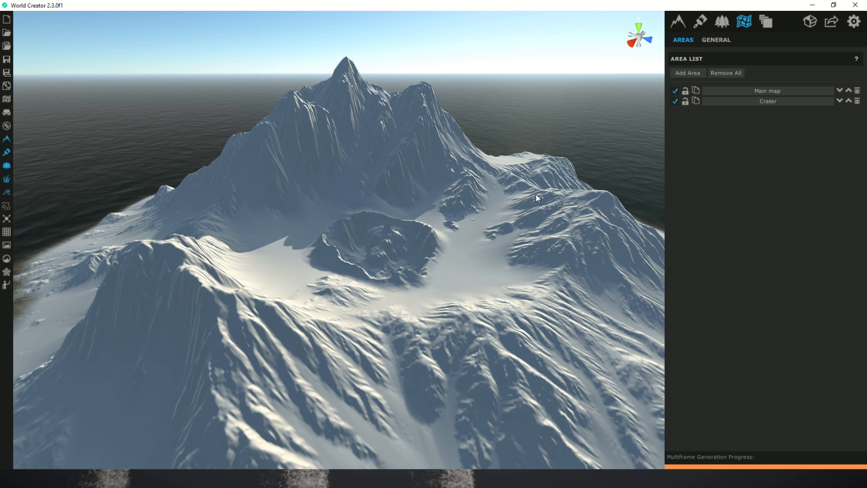
- Switch to the game's map editor and open the Terrain Painter on the Splat layer
key(alt+Tab)
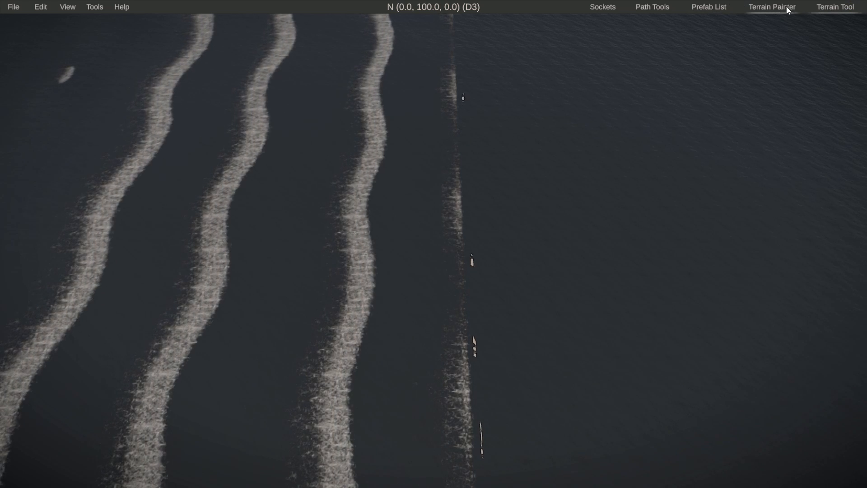
click(772, 7)
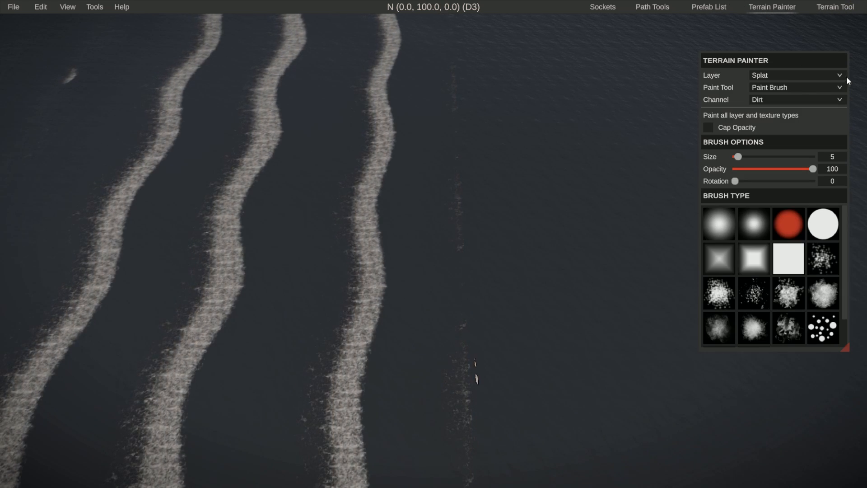
click(772, 87)
click(760, 75)
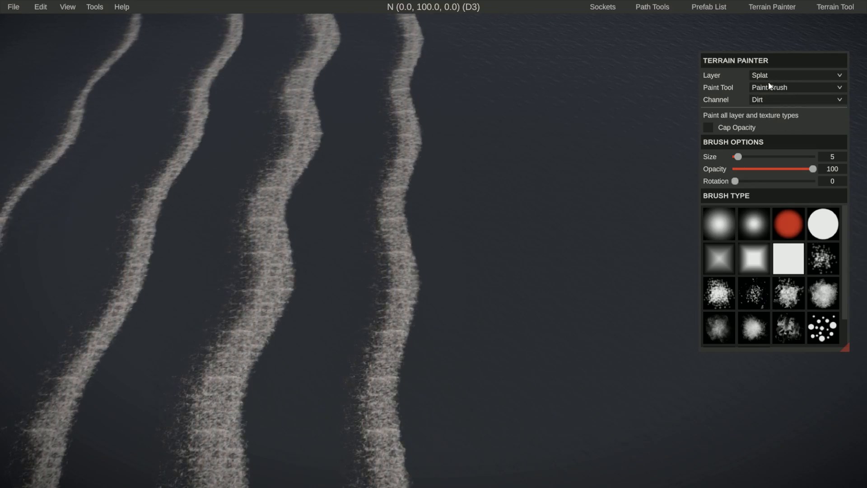
- Examine the full list of ground texture channels available for the Splat layer and their order
click(763, 98)
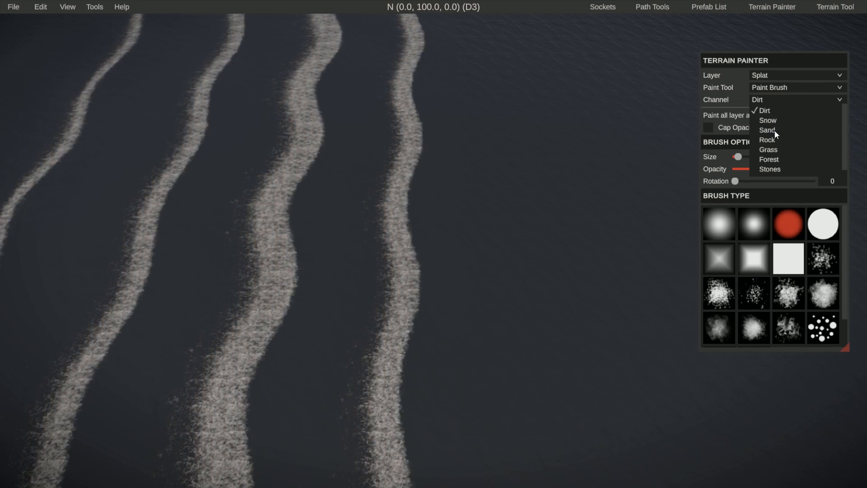
scroll(789, 164, down, 1)
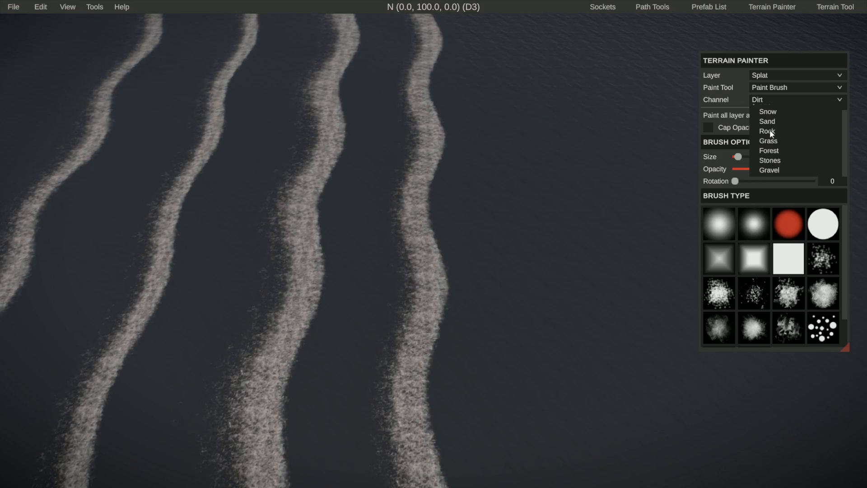
scroll(770, 131, up, 1)
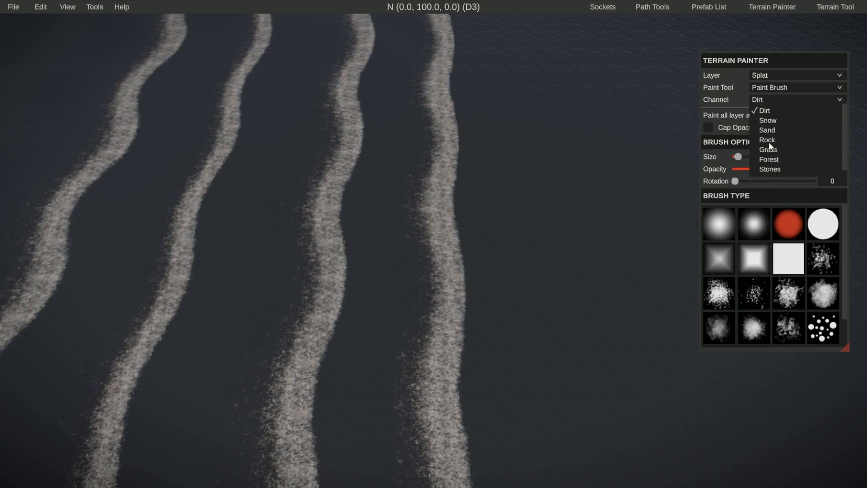
scroll(768, 120, up, 1)
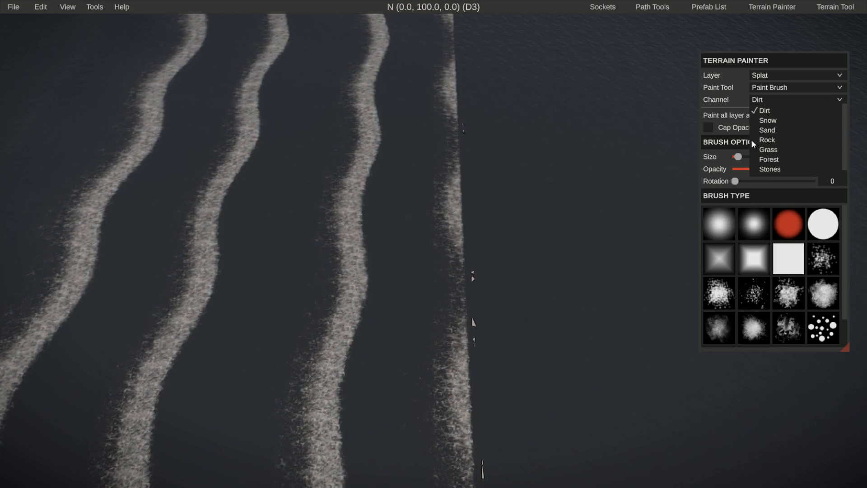
scroll(769, 128, down, 1)
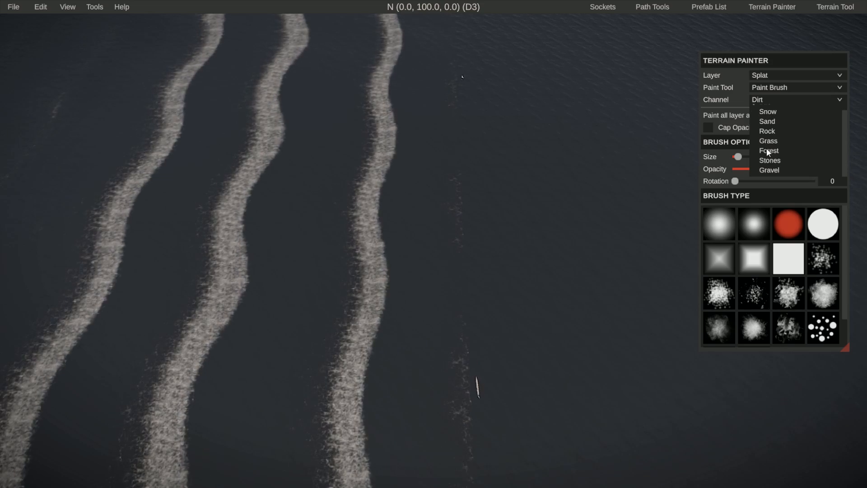
click(656, 176)
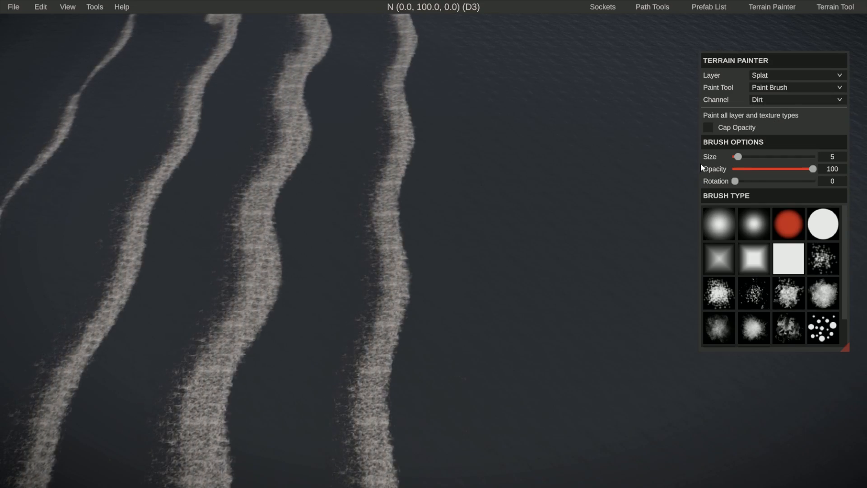
click(806, 100)
scroll(767, 142, down, 1)
scroll(764, 131, up, 1)
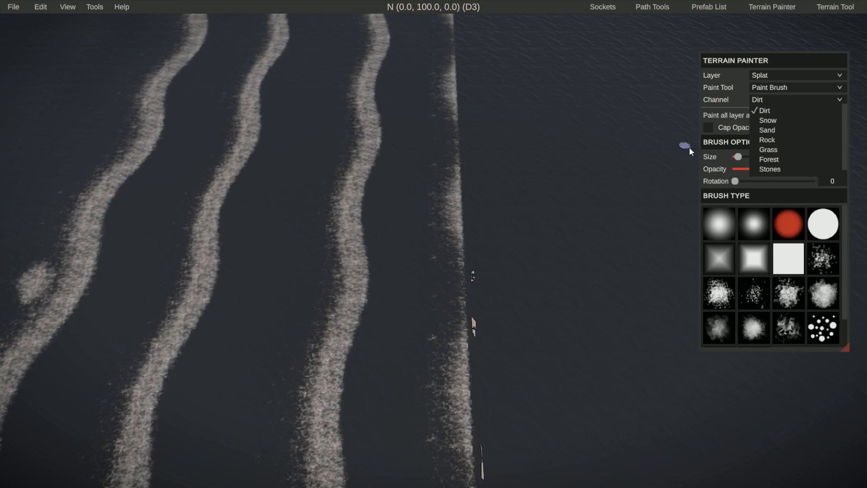
scroll(774, 152, down, 1)
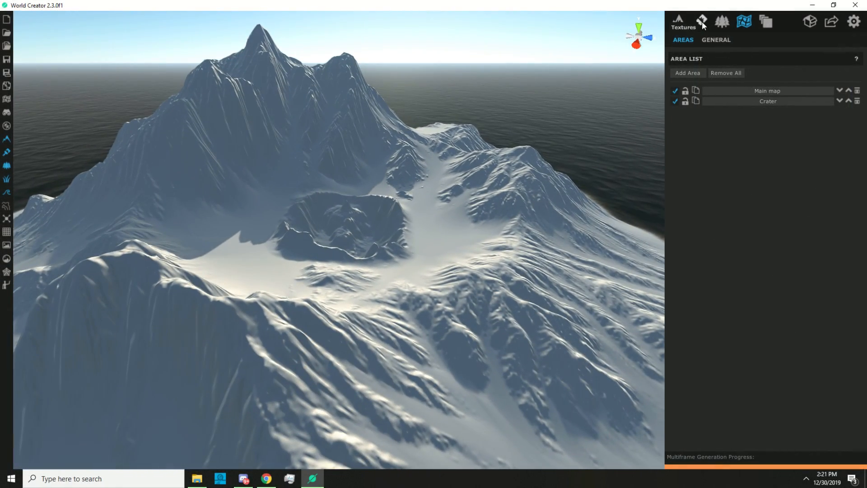
- Add a texture layer named Dirt and assign it to the Main map area
click(702, 21)
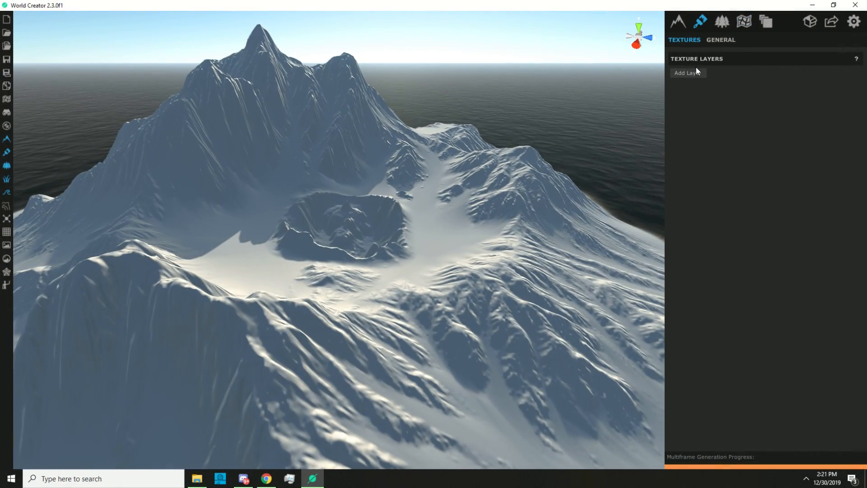
click(688, 73)
key(w)
right_drag(425, 239, 410, 231)
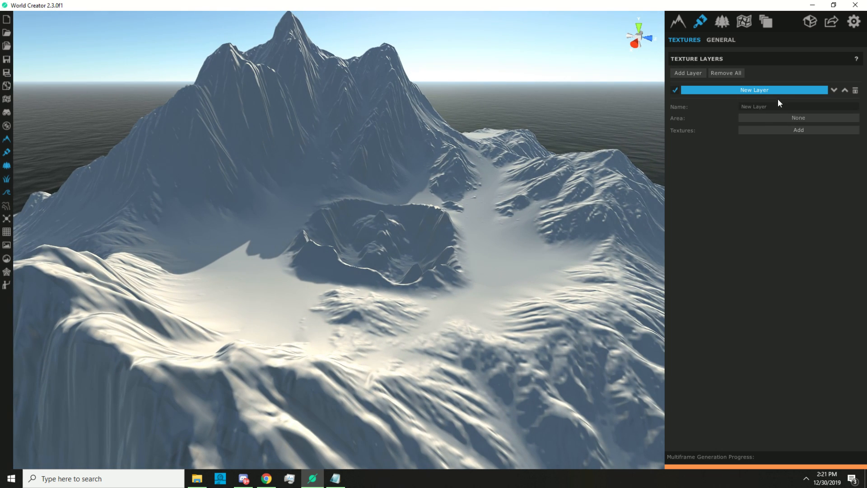
text(Dirt)
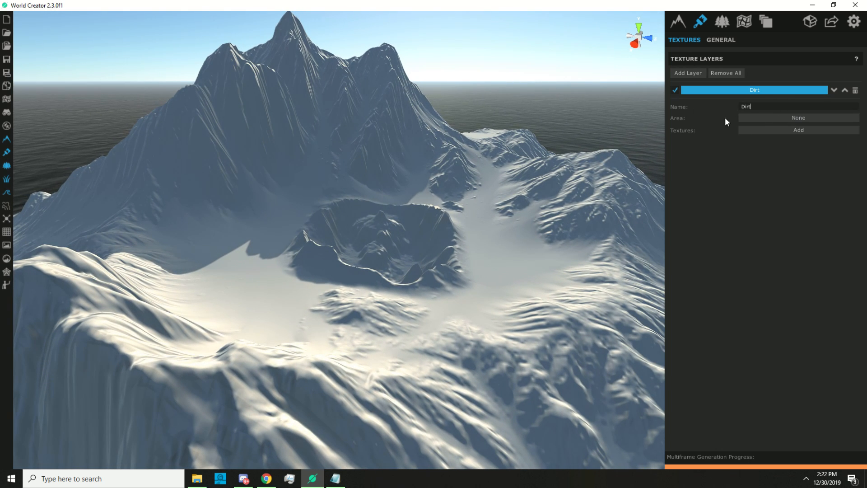
click(766, 118)
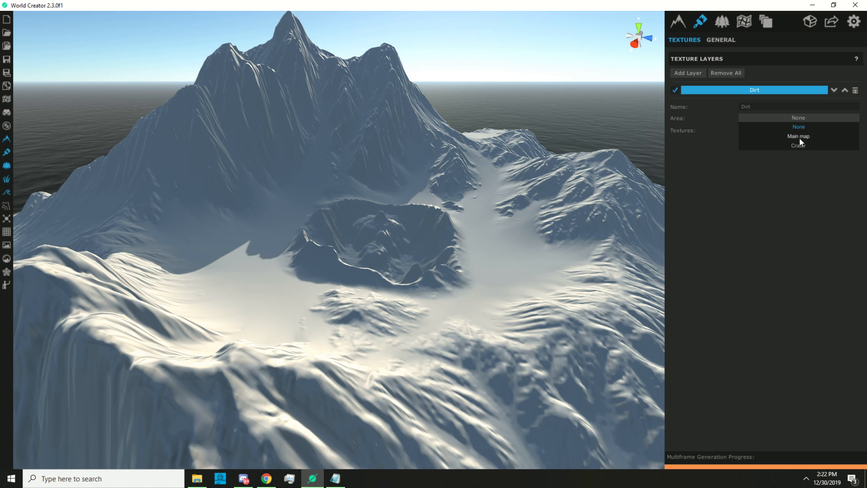
click(798, 137)
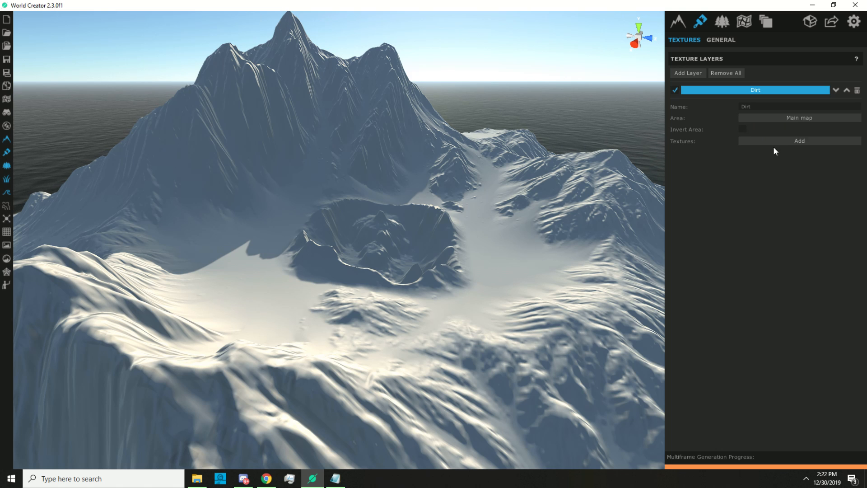
- Add the library ground texture Texture_ to the Dirt layer and return to the layer settings
click(781, 143)
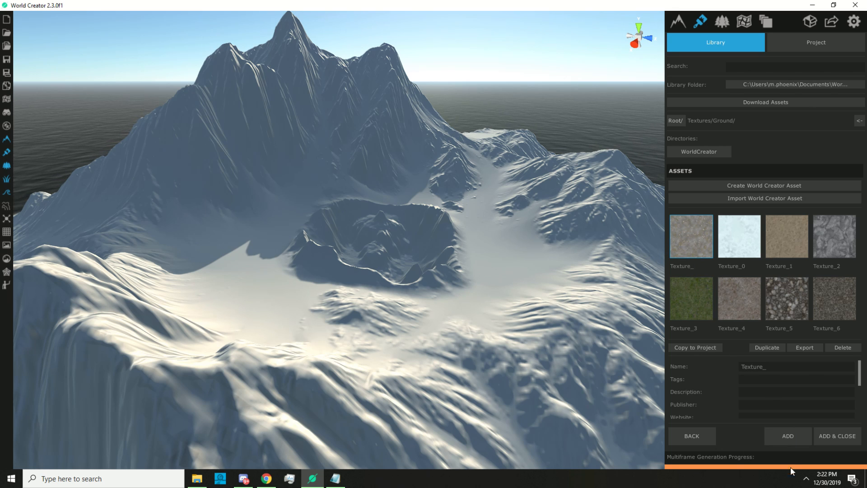
click(781, 438)
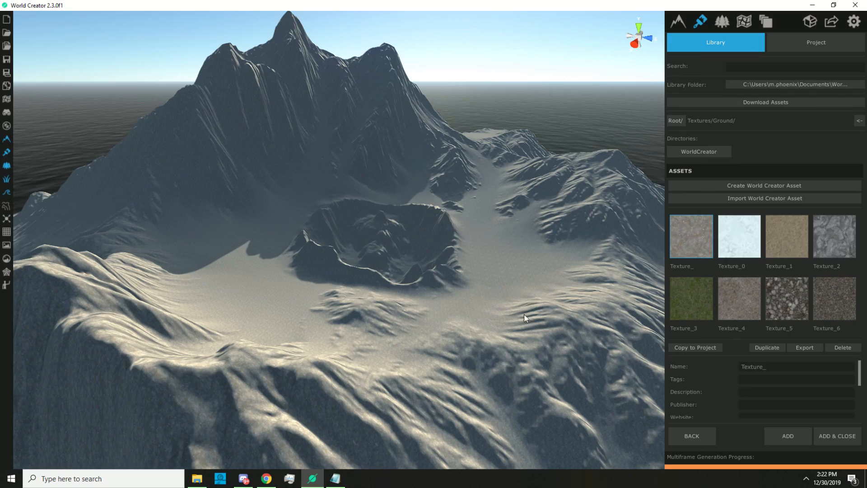
mouse_move(524, 314)
right_down()
mouse_move(426, 316)
mouse_move(340, 342)
mouse_move(558, 313)
mouse_move(569, 284)
mouse_move(490, 257)
mouse_move(391, 280)
mouse_move(421, 313)
mouse_move(560, 316)
mouse_move(518, 308)
right_up()
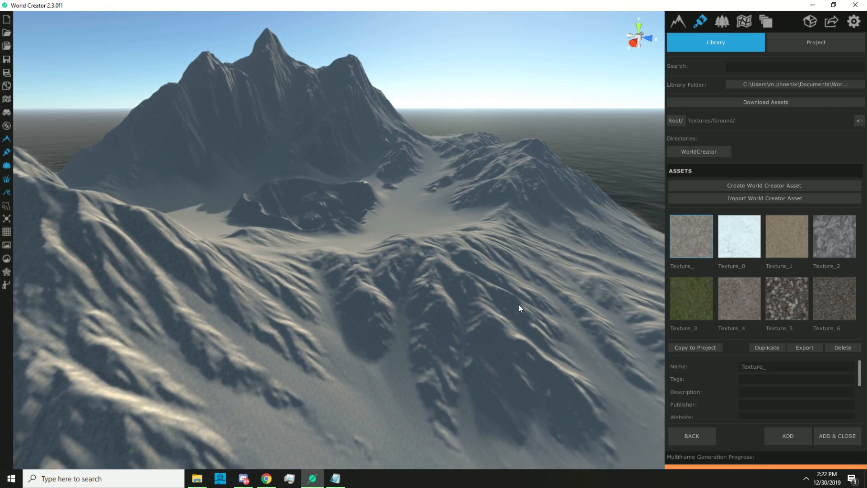
click(692, 437)
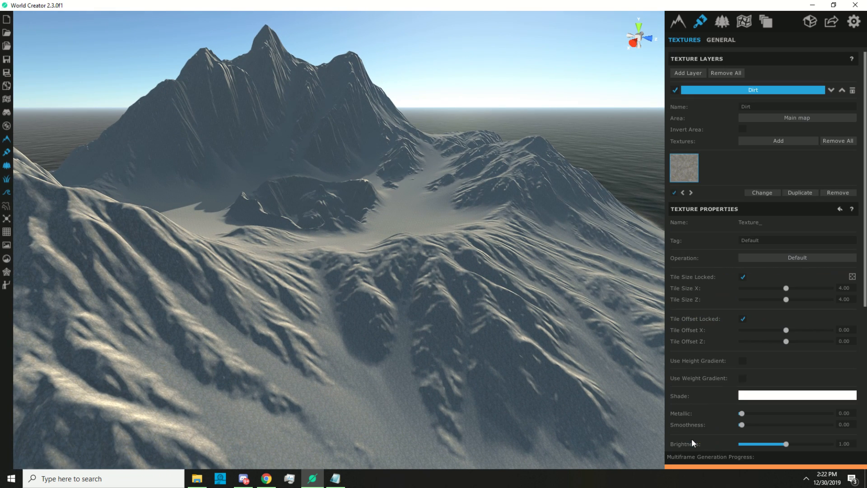
- Add a second texture layer named Snaow and assign it to the Main map area
click(683, 76)
click(770, 117)
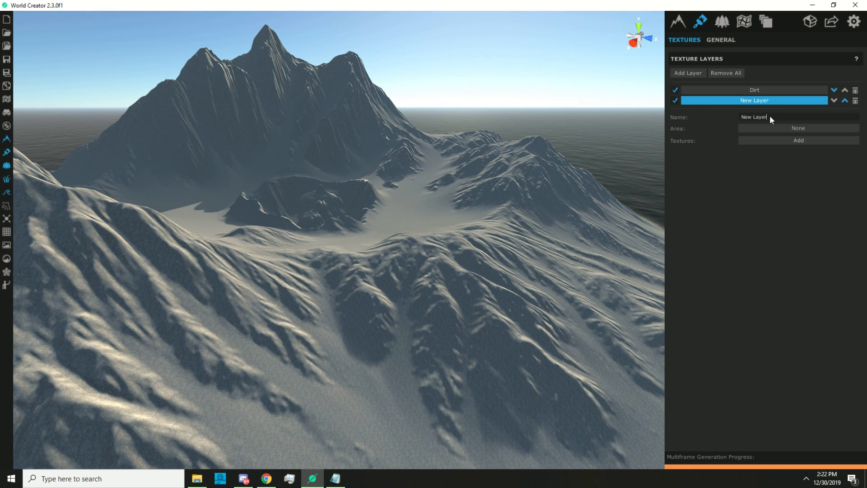
text(Snaow)
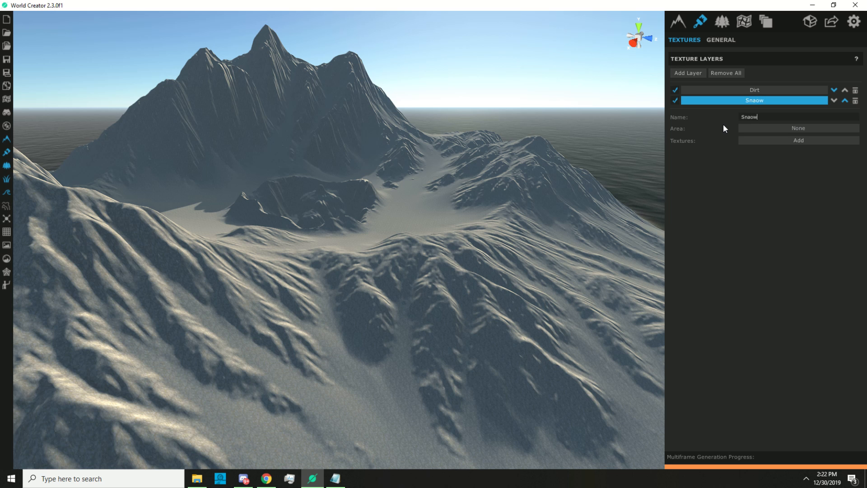
click(777, 131)
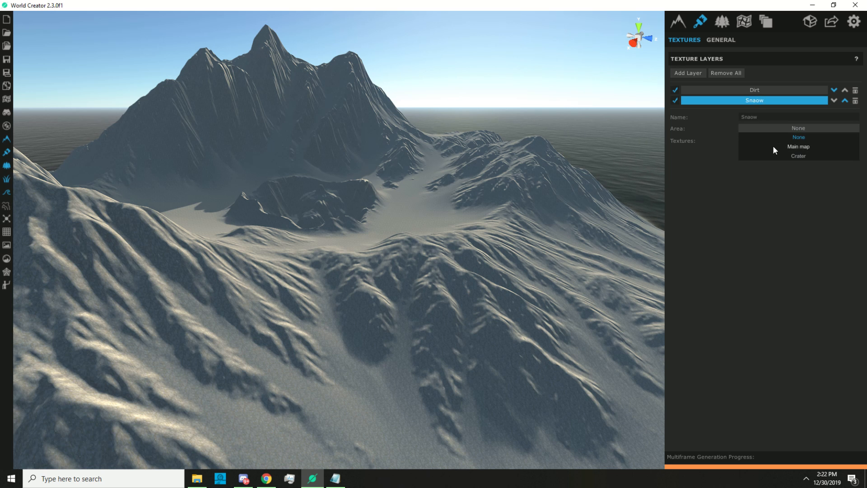
click(800, 148)
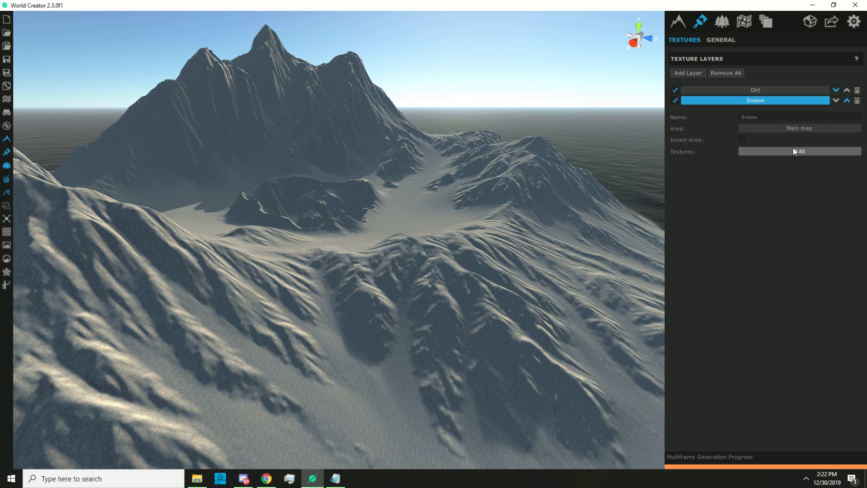
- Add the white snow ground texture Texture_0 to the Snaow layer and return to the layer settings
click(765, 151)
click(740, 239)
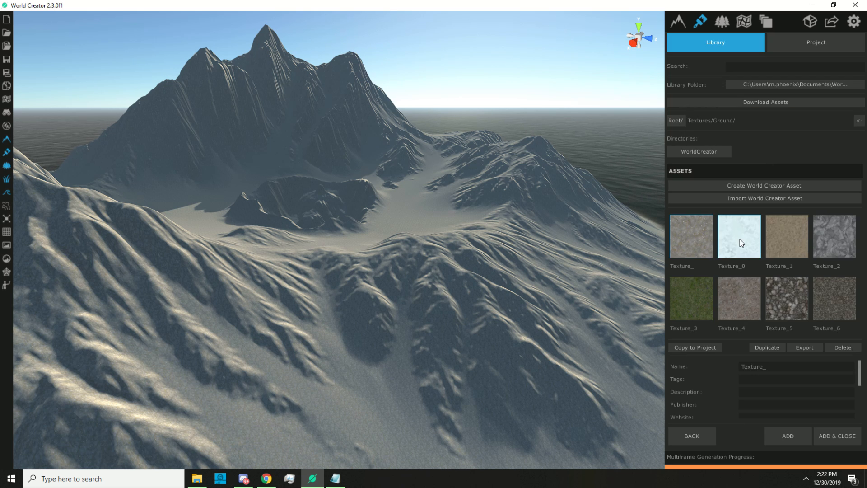
click(793, 435)
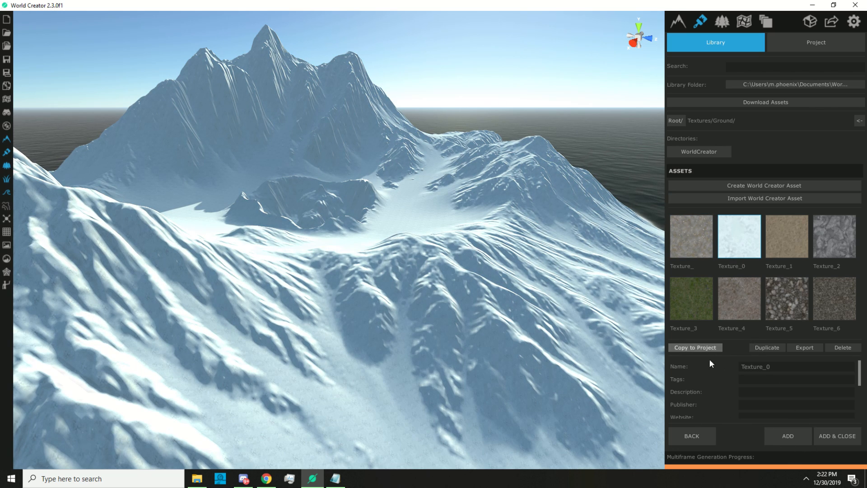
click(704, 437)
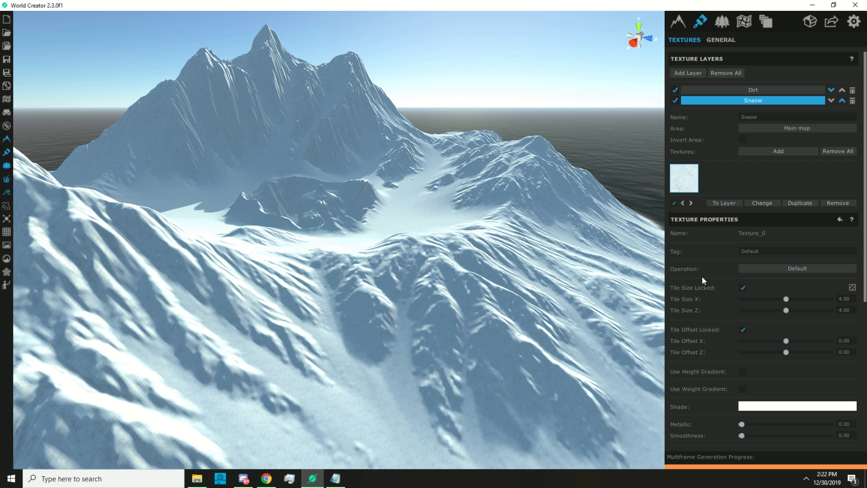
- Enable Height Select for the Snaow texture and set its height range to about 559 to 666
scroll(702, 280, down, 5)
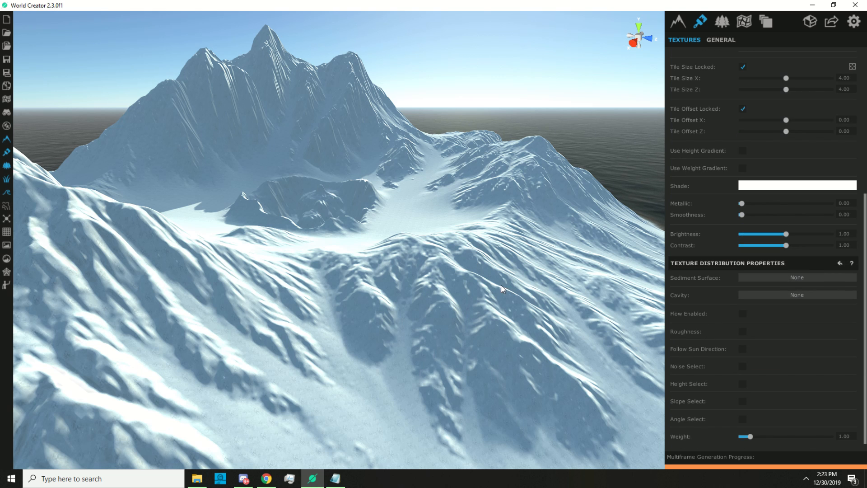
scroll(500, 285, down, 1)
right_drag(511, 289, 383, 269)
scroll(576, 329, down, 3)
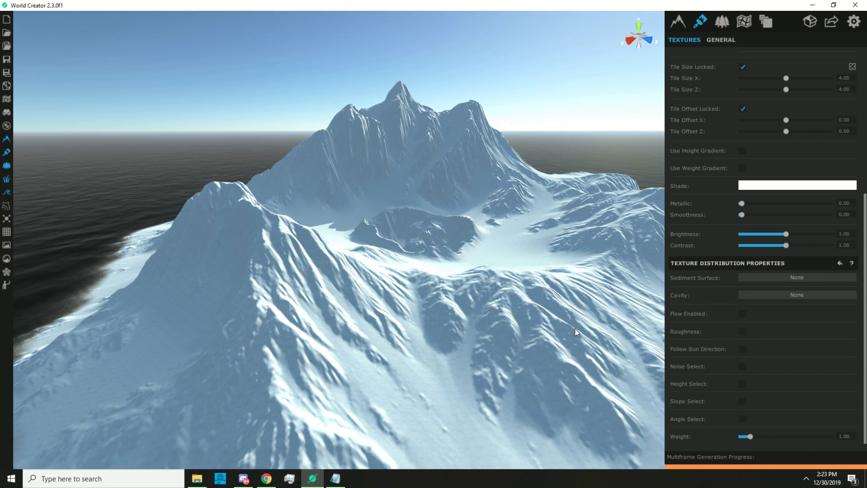
click(743, 384)
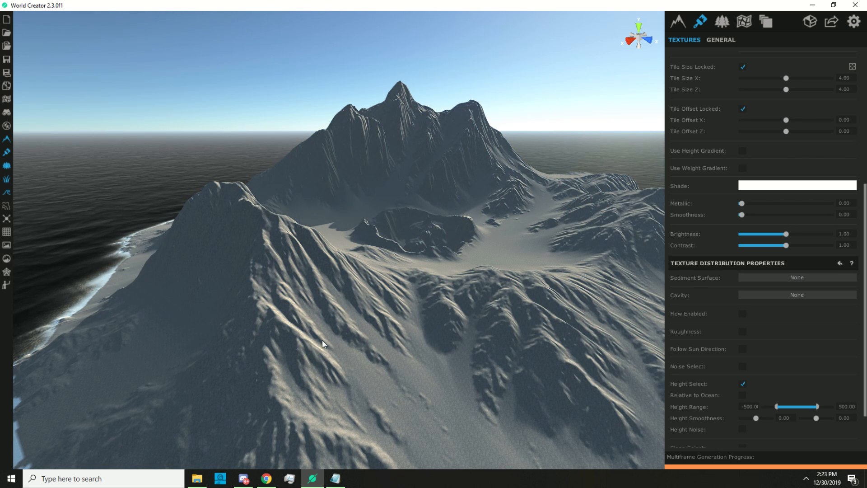
scroll(324, 344, down, 2)
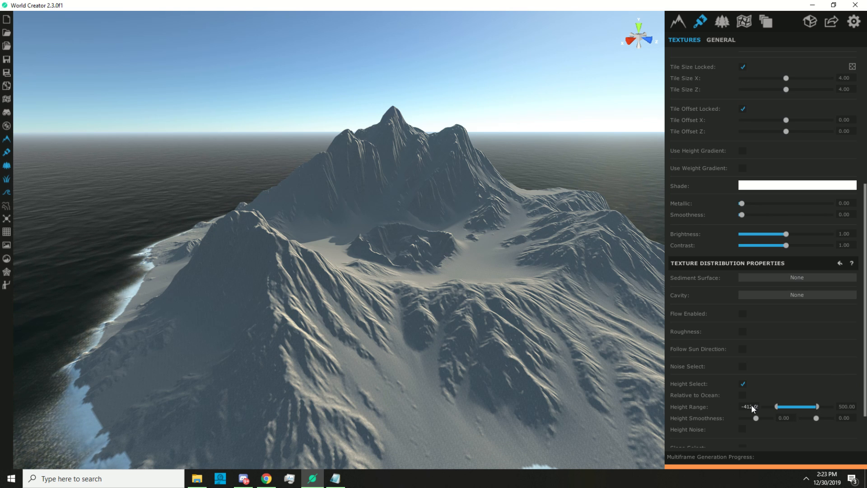
text(500)
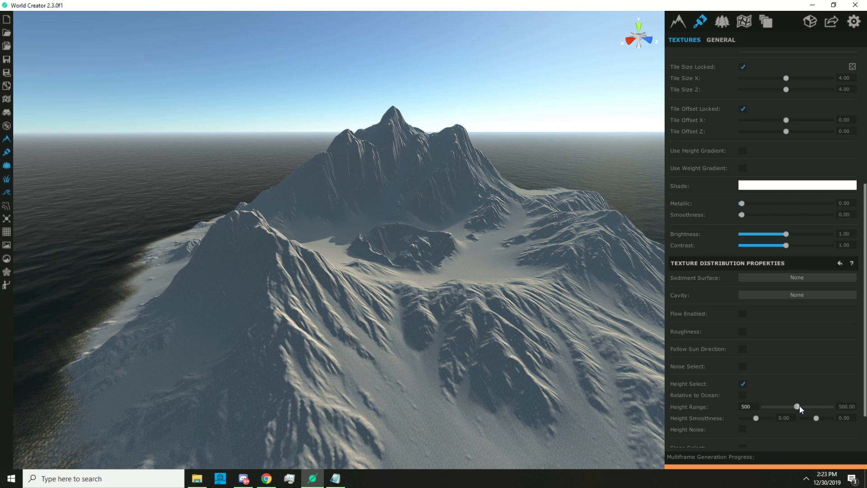
drag(799, 406, 866, 403)
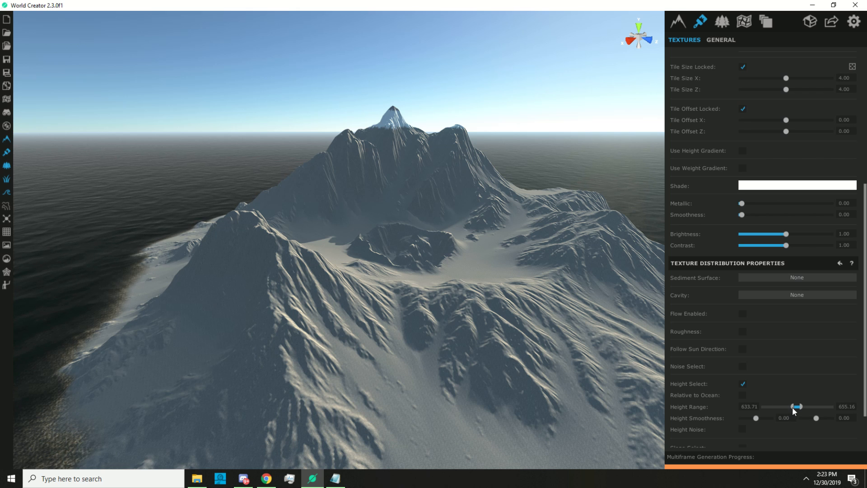
drag(794, 406, 751, 409)
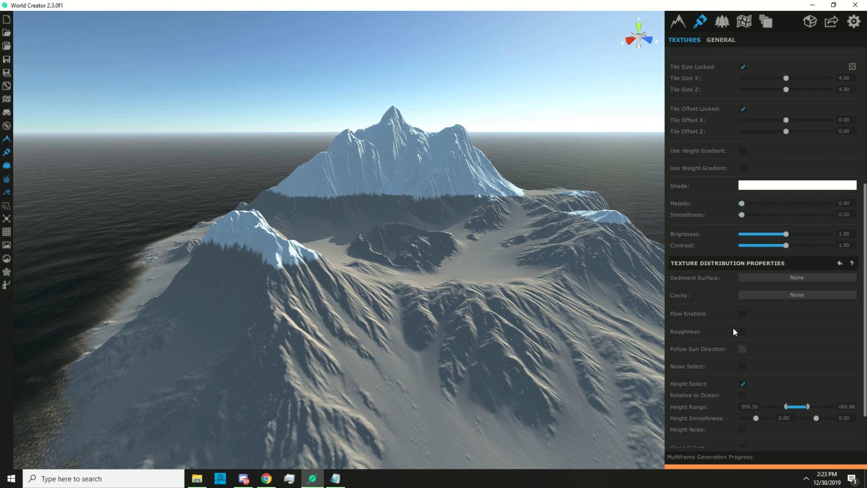
- Enable flow distribution for the Snaow texture, inspecting it with Height Select switched off, and switch Height Select back on
click(742, 384)
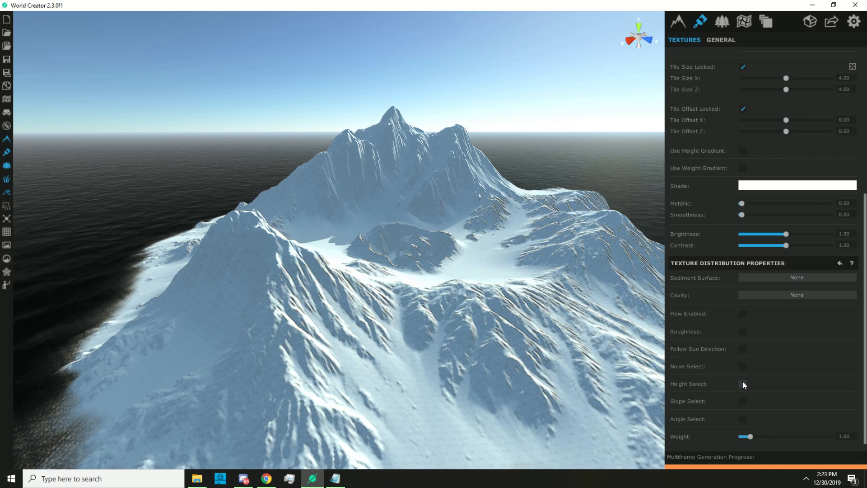
click(742, 315)
key(w)
right_drag(501, 339, 579, 400)
key(w)
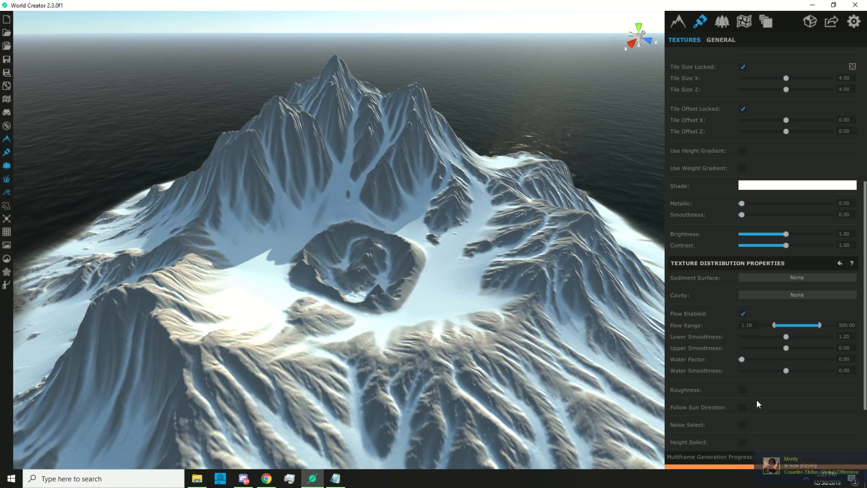
scroll(757, 400, down, 3)
click(743, 386)
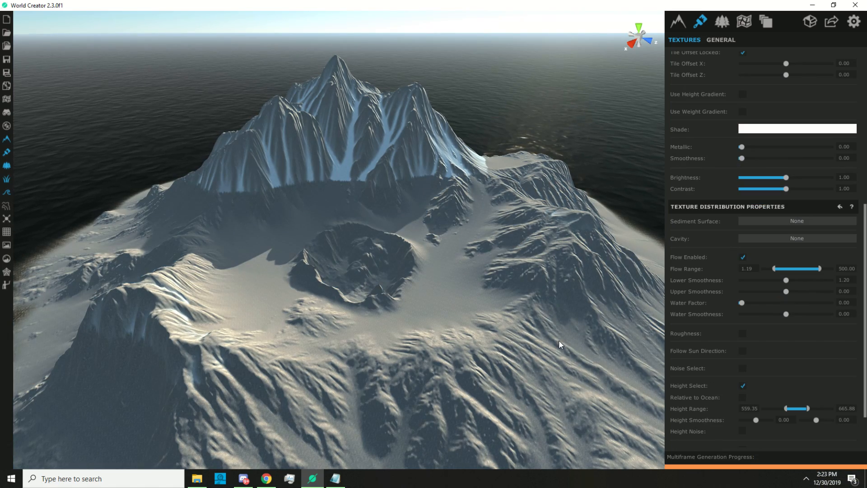
- Inspect the snow coverage around the mountain and lower the minimum of its height range to about 548
key(w)
right_drag(361, 123, 154, 129)
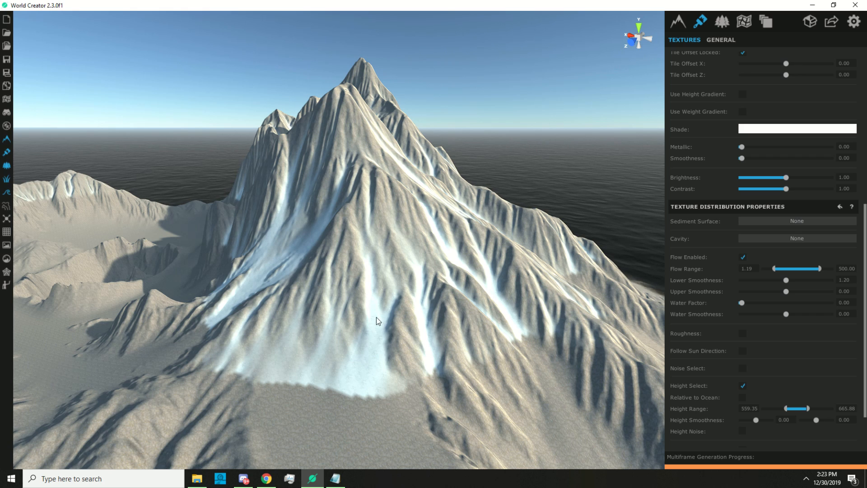
right_drag(376, 317, 367, 181)
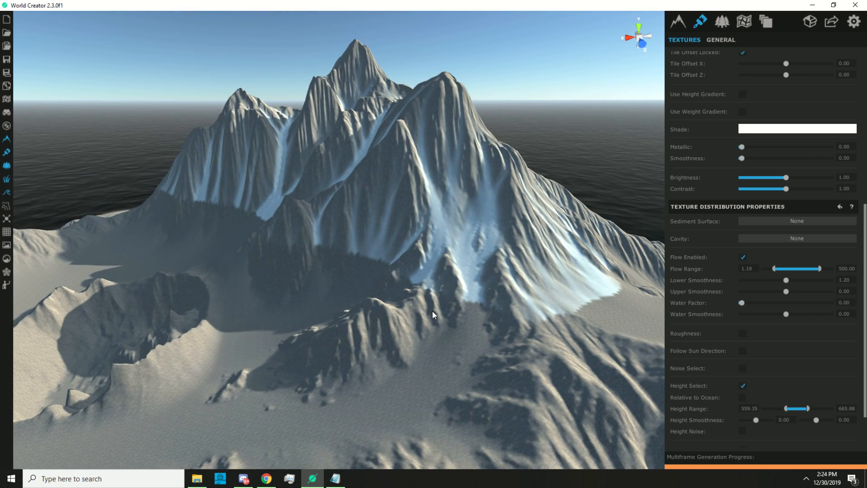
key(s)
right_drag(517, 336, 495, 350)
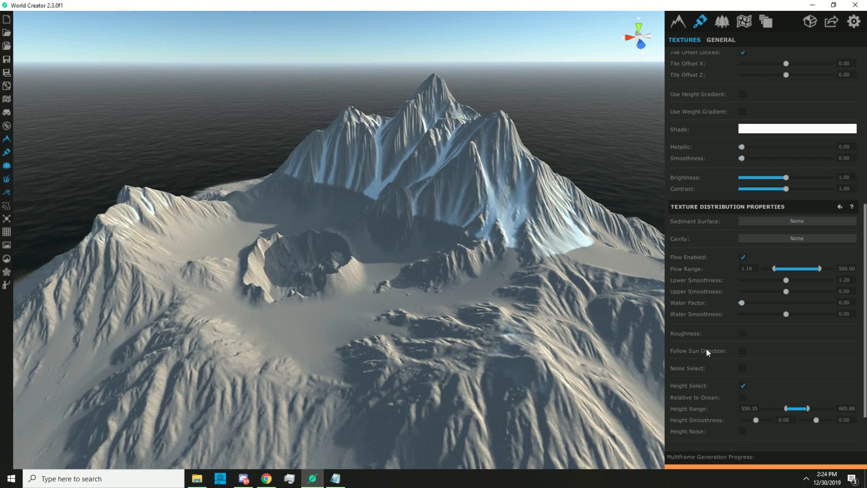
drag(784, 408, 775, 408)
right_drag(126, 233, 419, 356)
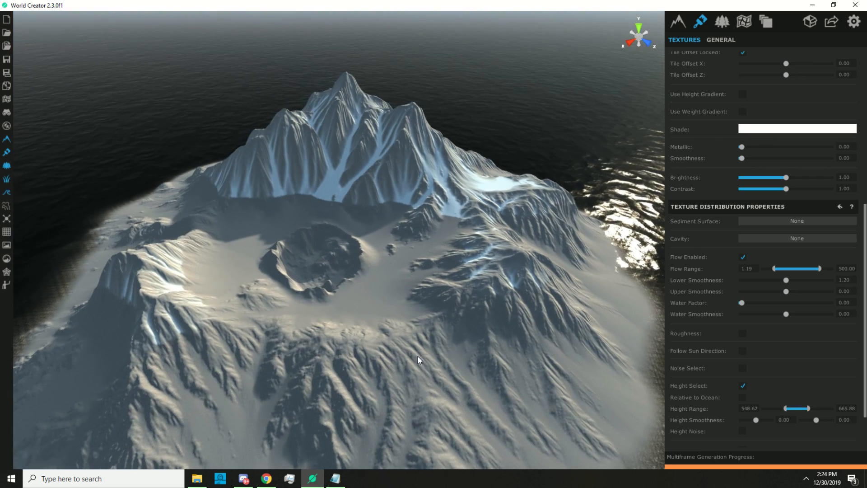
- Soften the jagged lower snow edge by setting the Height Smoothness values to 1.91 and 2.23
scroll(714, 350, down, 2)
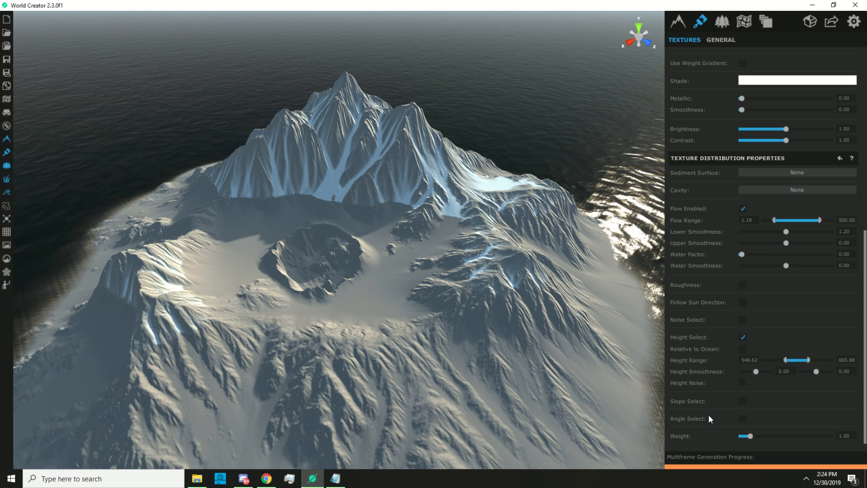
mouse_move(582, 353)
right_down()
mouse_move(534, 327)
mouse_move(548, 359)
mouse_move(620, 332)
mouse_move(590, 348)
right_up()
key(w)
key(w)
key(s)
right_drag(514, 349, 525, 329)
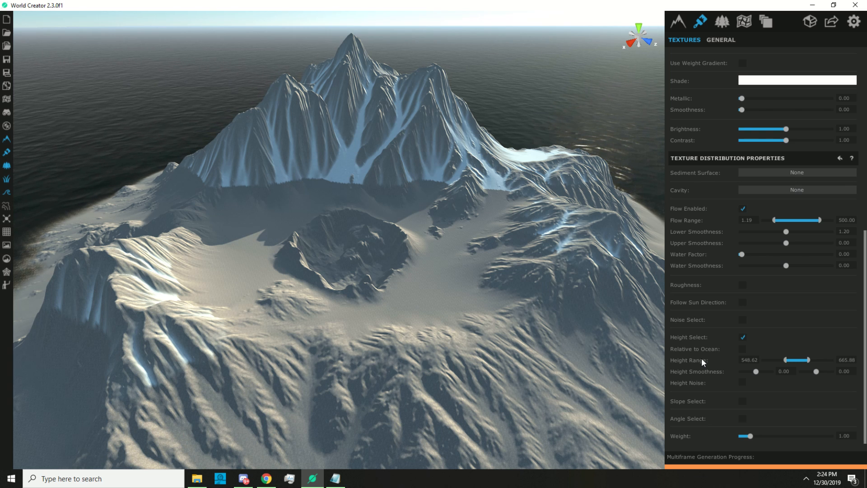
scroll(365, 345, up, 5)
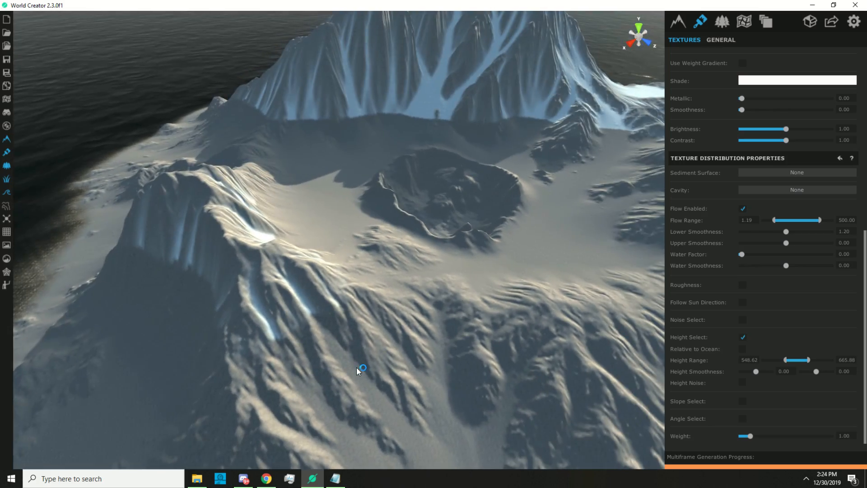
right_drag(356, 367, 331, 264)
scroll(276, 301, down, 3)
scroll(331, 265, up, 5)
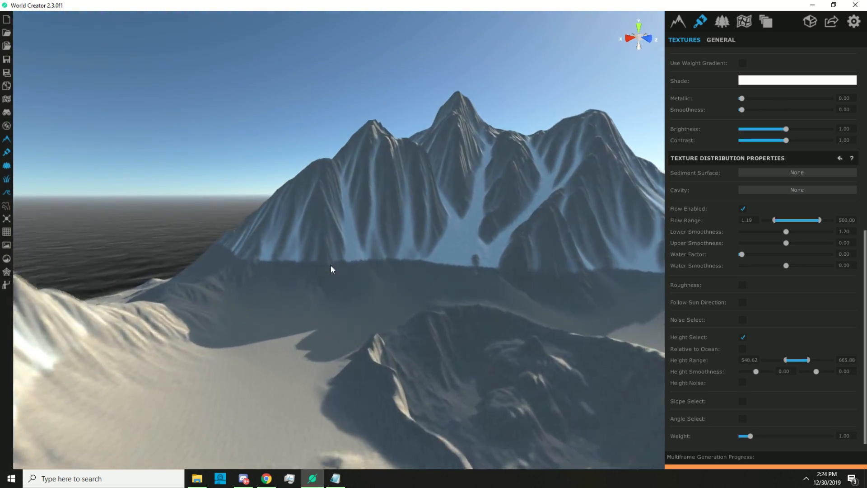
scroll(331, 266, up, 6)
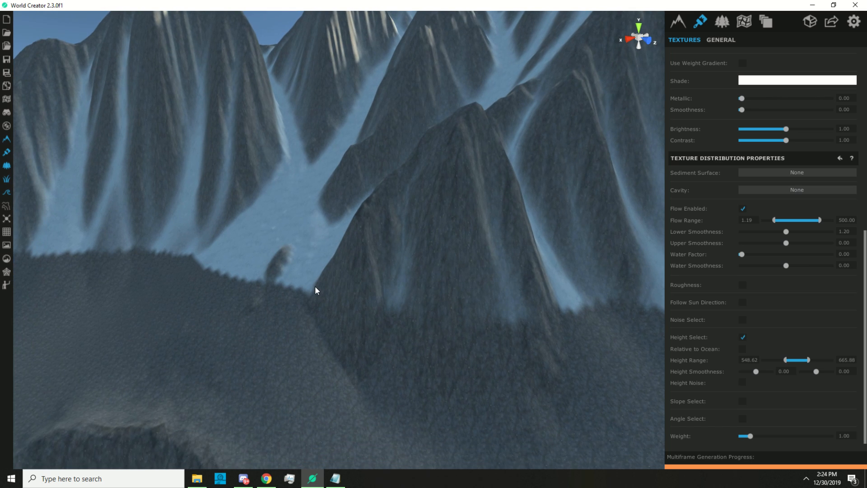
scroll(315, 286, down, 3)
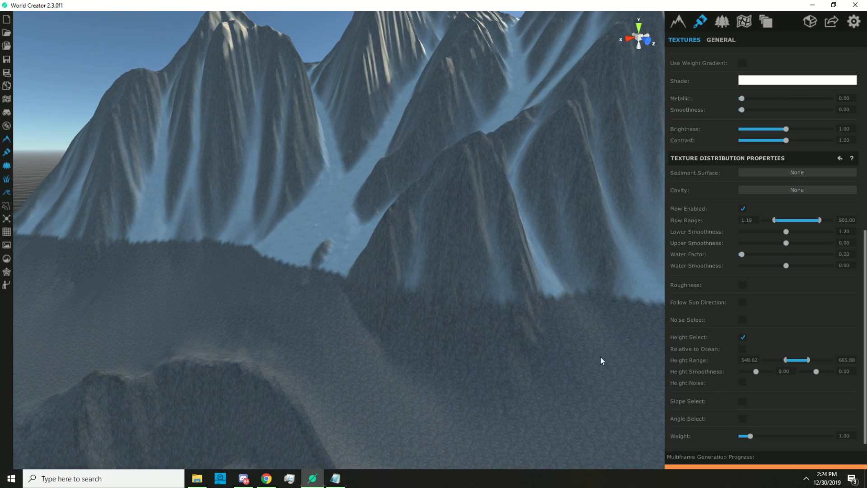
click(756, 372)
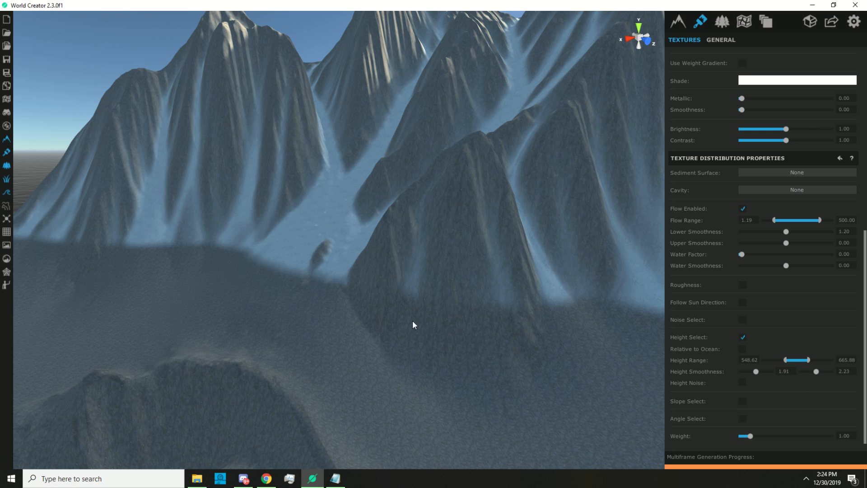
scroll(361, 283, down, 6)
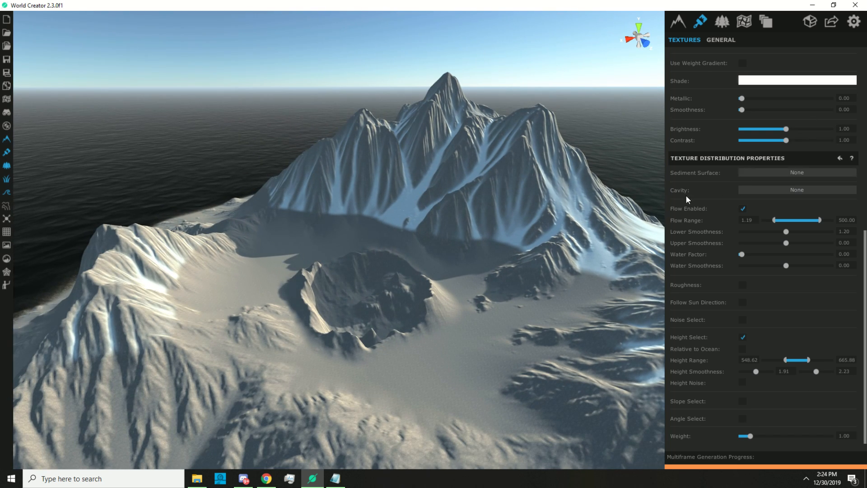
- Add a third texture layer named sand and assign it to the Main map area
scroll(686, 194, up, 8)
click(695, 77)
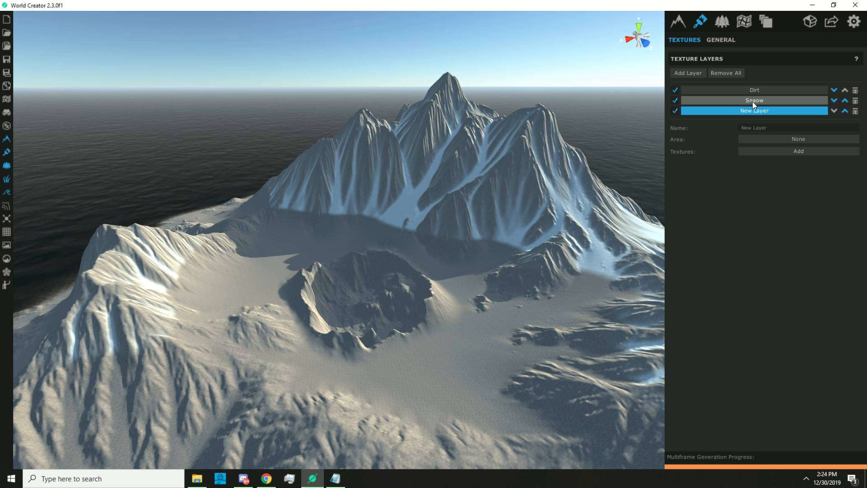
click(782, 127)
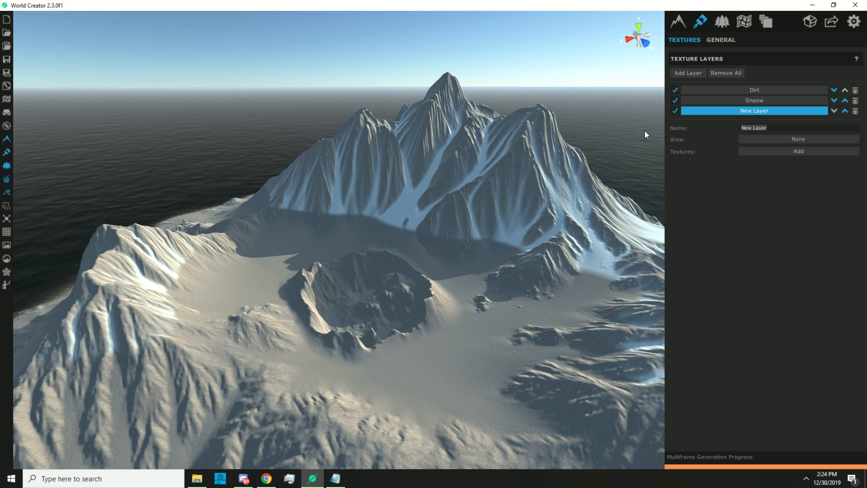
text(sand)
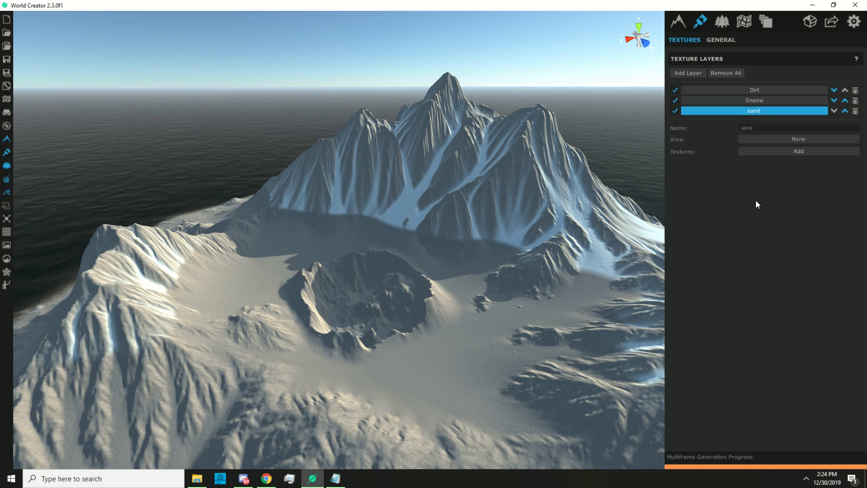
click(778, 141)
click(798, 158)
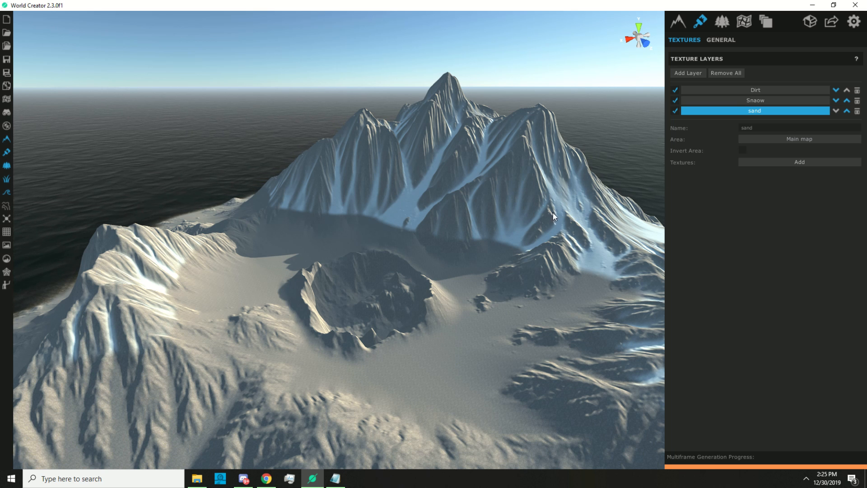
- Add the library ground texture Texture_1 to the sand layer and return to the layer settings
right_drag(553, 212, 611, 236)
click(786, 164)
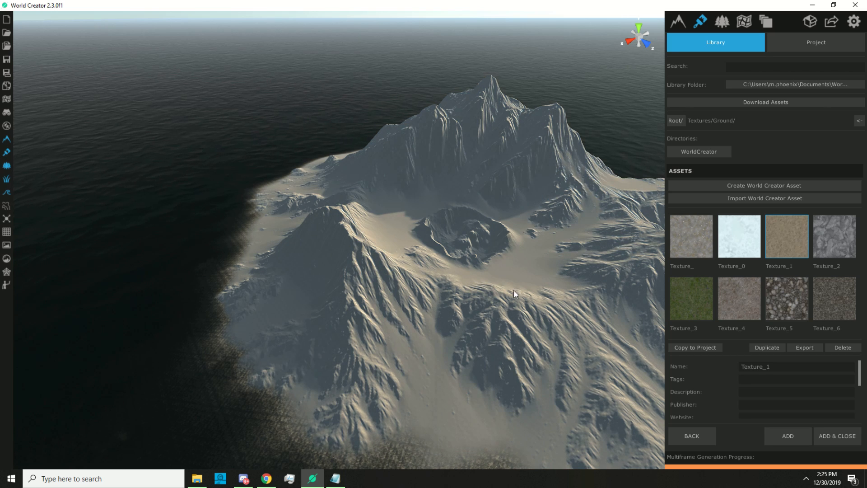
right_drag(516, 291, 776, 188)
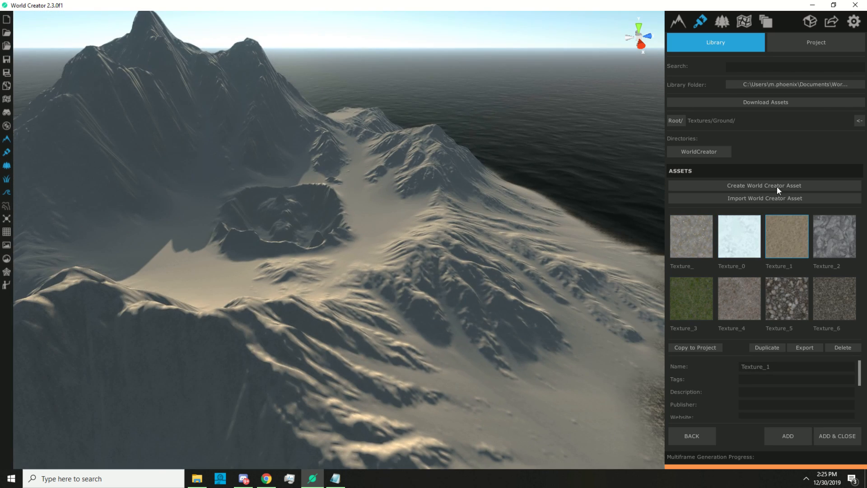
click(692, 436)
- Enable Height Select for the sand texture and enter 480 as the lower and 501 as the upper height limit
scroll(692, 269, down, 10)
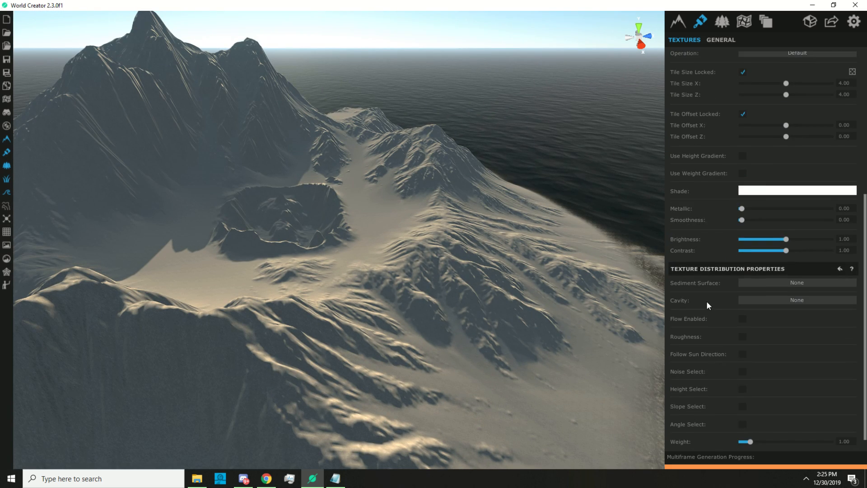
click(742, 383)
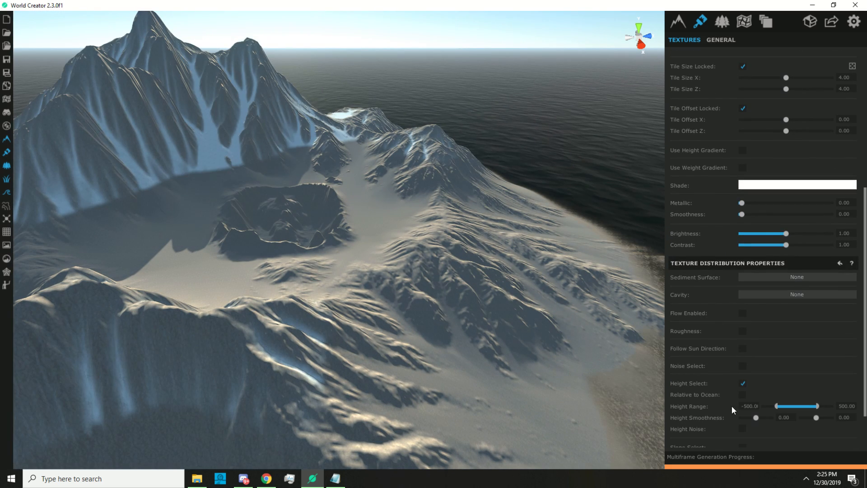
click(755, 406)
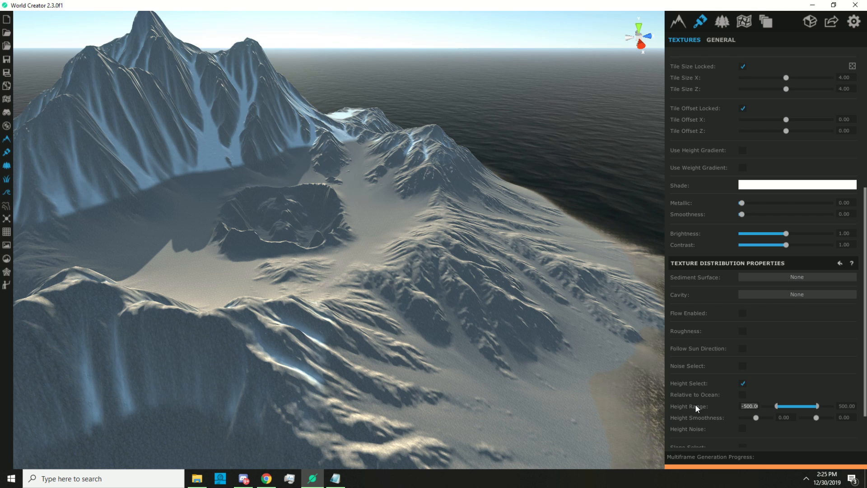
text(4800)
key(BackSpace)
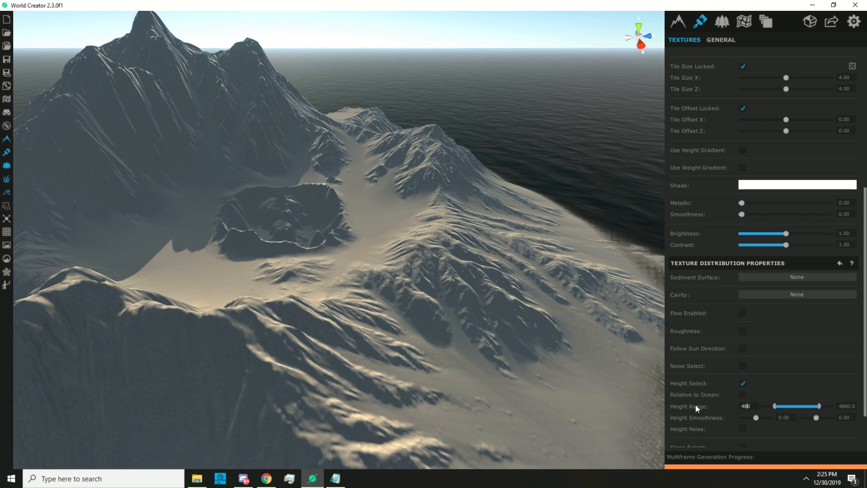
click(846, 406)
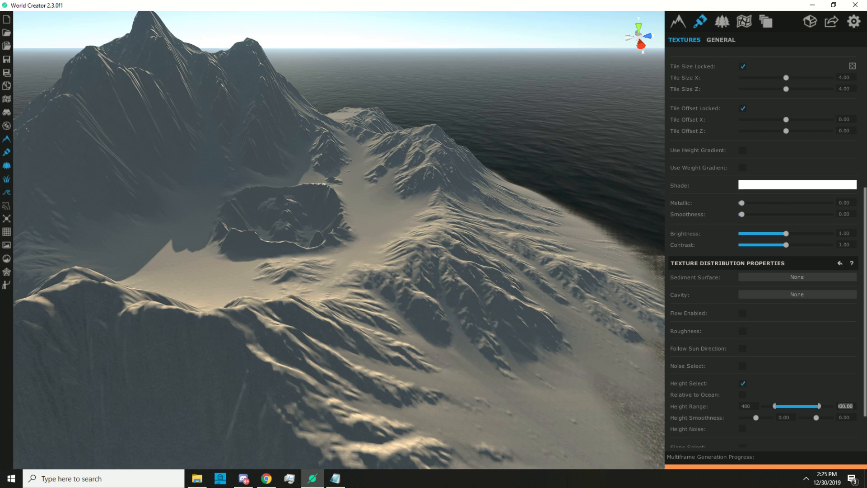
text(501)
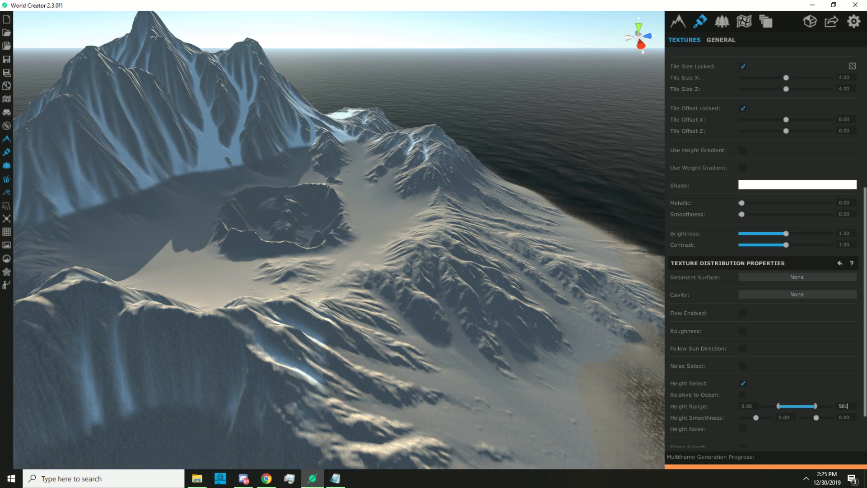
right_drag(572, 392, 421, 394)
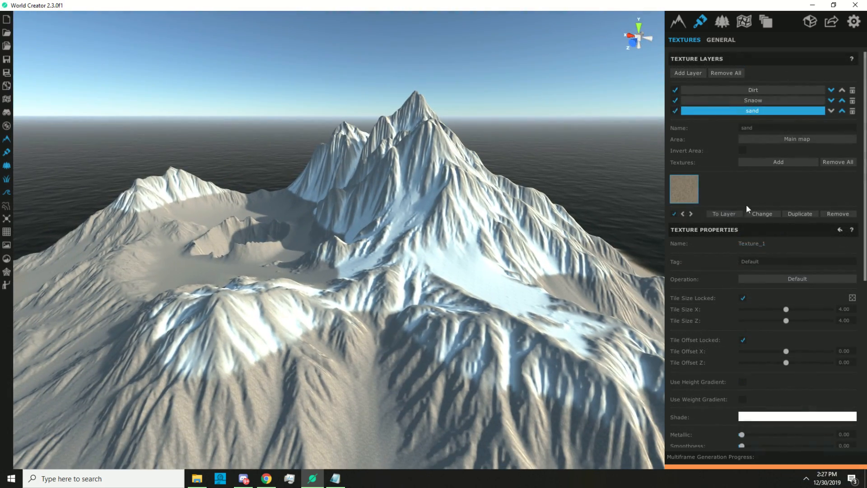
- Add a fourth texture layer named Rock and assign it to the Main map area
click(688, 73)
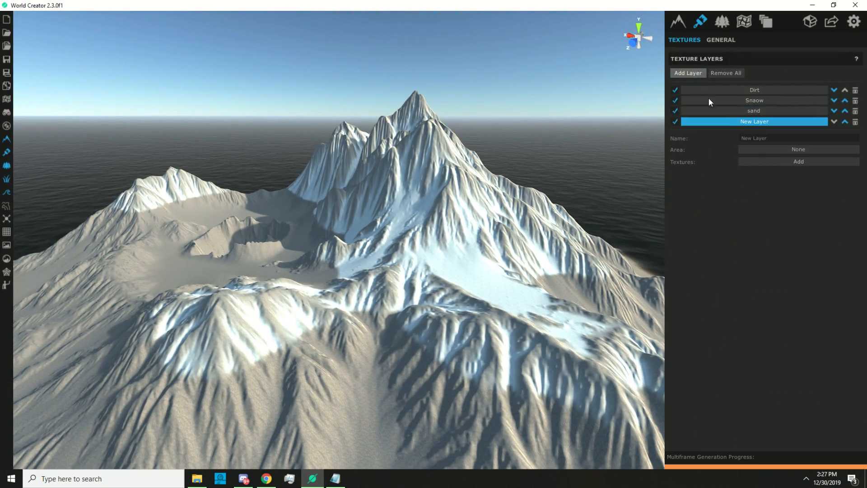
click(764, 137)
text(Rock)
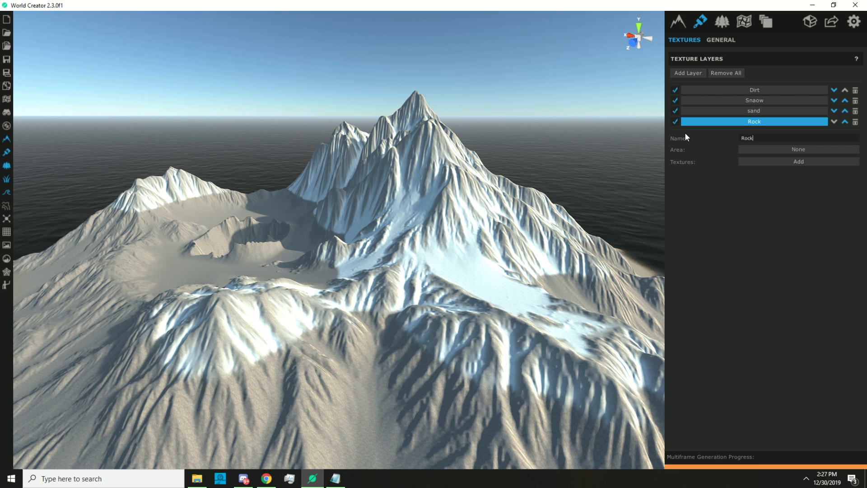
click(720, 236)
click(785, 151)
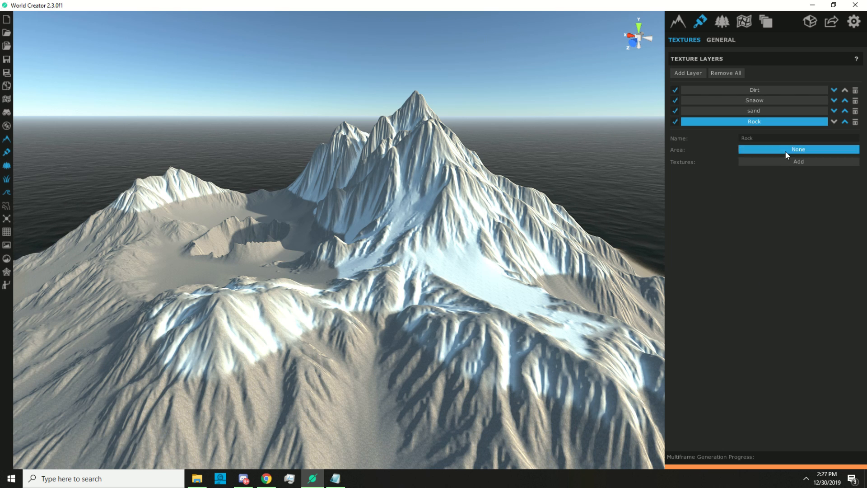
click(795, 169)
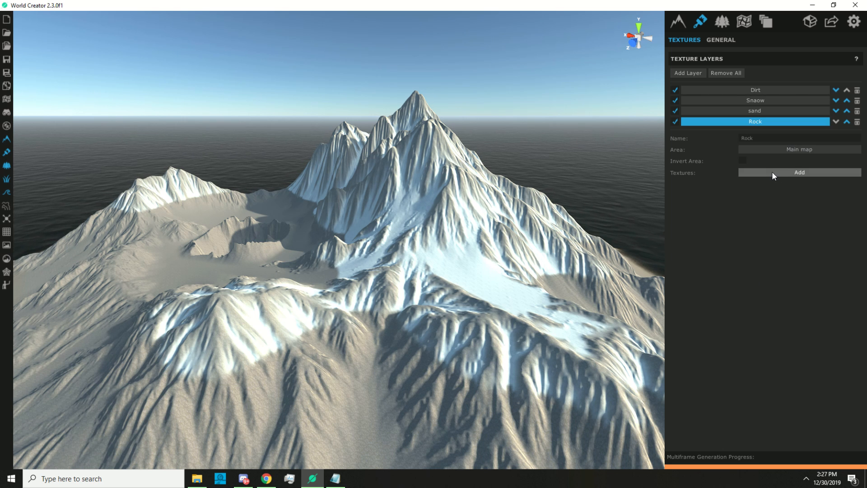
- Add the library ground texture Texture_2 to the Rock layer and return to the layer settings
click(772, 173)
click(835, 232)
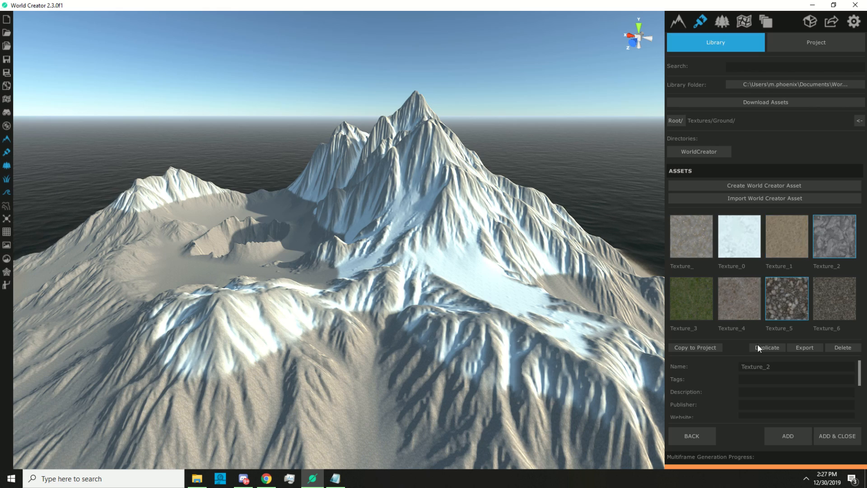
click(788, 436)
right_drag(468, 268, 704, 274)
click(692, 437)
- Enable Slope Select for the rock texture and raise the lower slope limit to restrict rock to the steep faces
scroll(692, 302, down, 6)
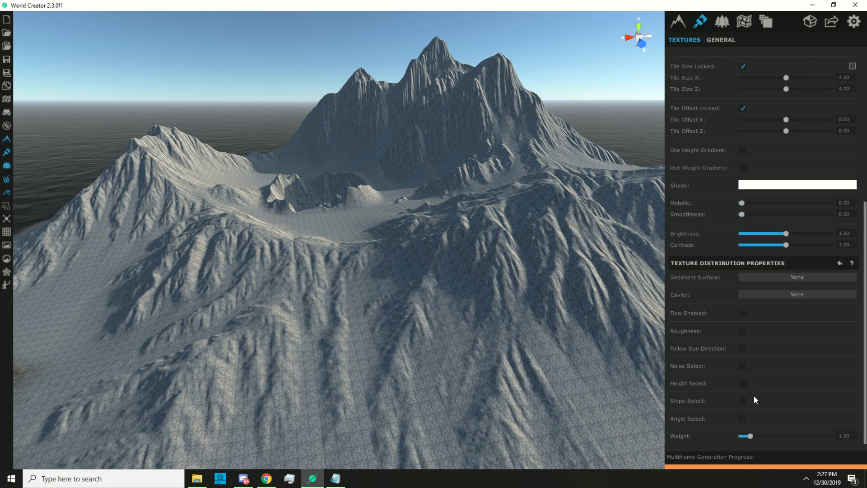
click(743, 401)
right_drag(565, 386, 662, 390)
key(w)
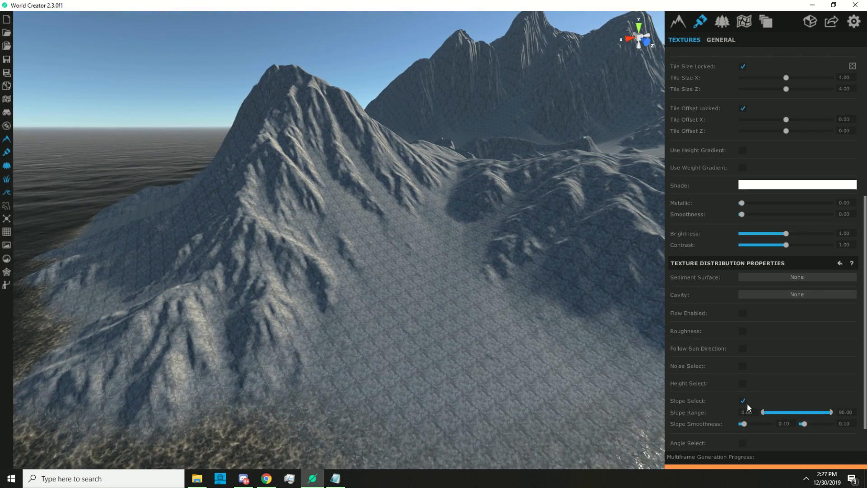
right_drag(651, 362, 378, 338)
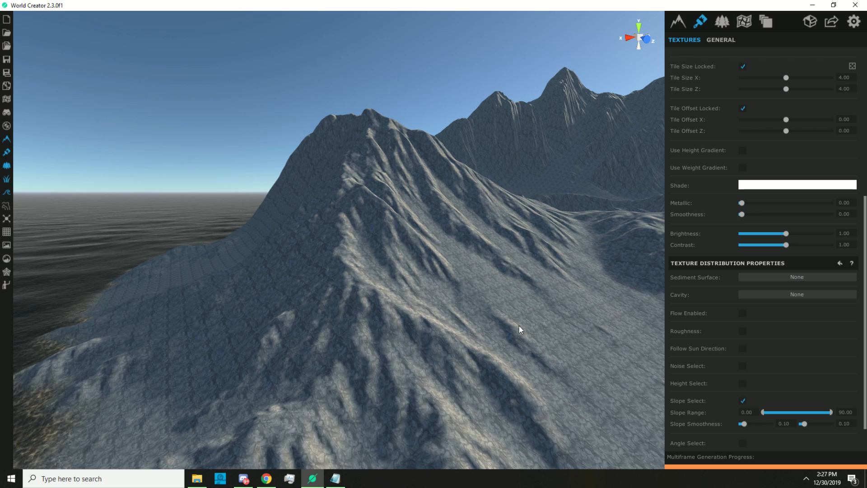
right_drag(519, 326, 537, 326)
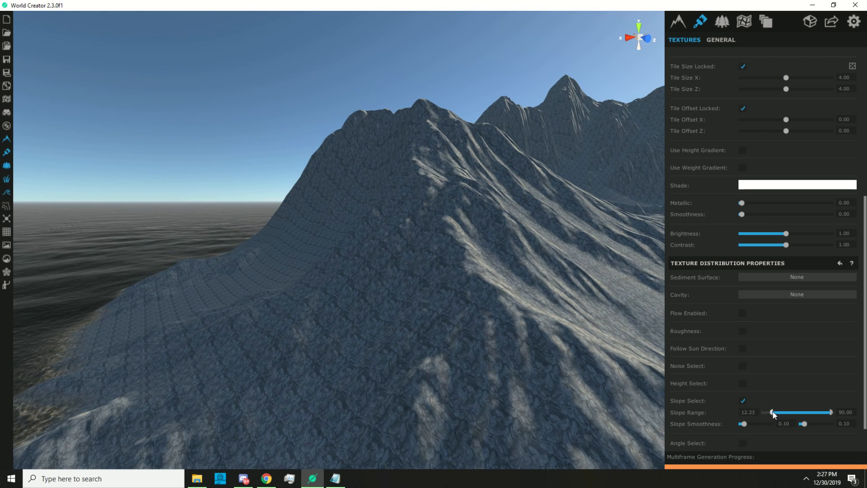
drag(782, 412, 821, 412)
right_drag(576, 371, 579, 440)
- Add a texture layer named Grass on the Main map area and give it the library ground texture Texture_3
scroll(801, 359, up, 5)
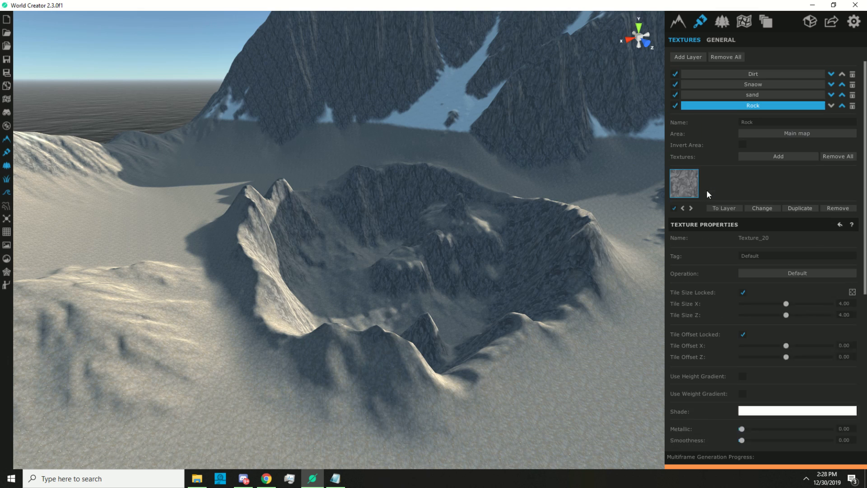
click(688, 74)
text(Grass)
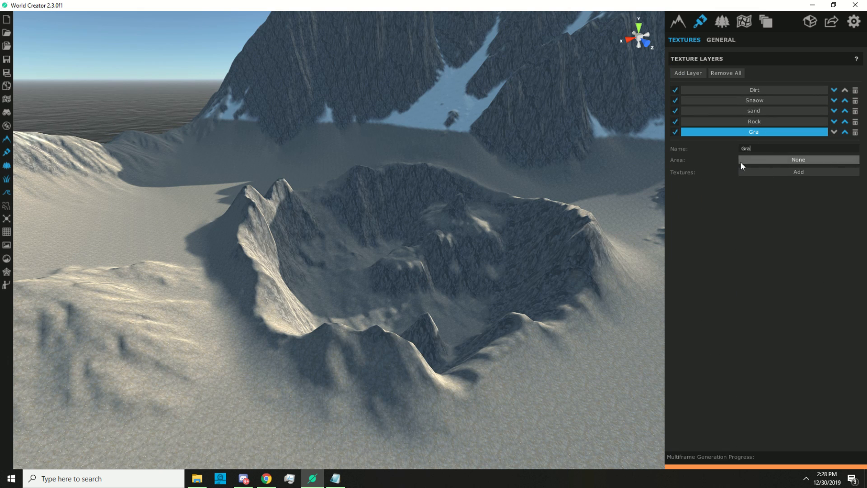
click(789, 161)
click(796, 177)
click(782, 181)
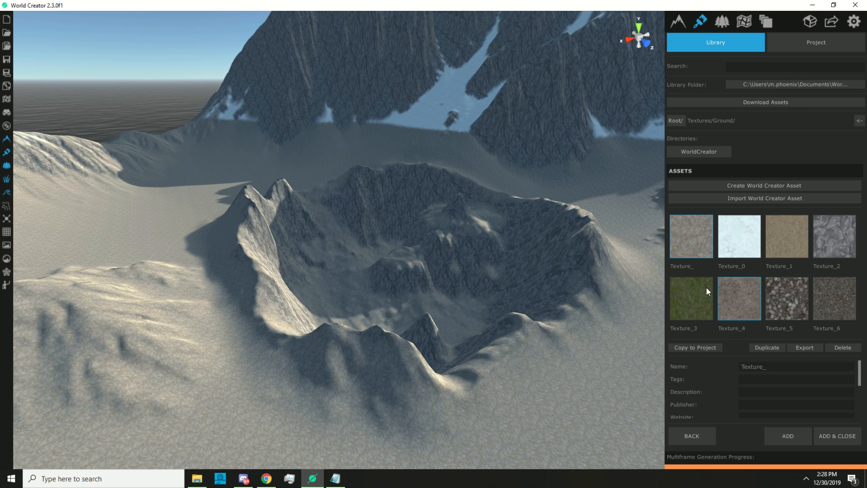
click(687, 296)
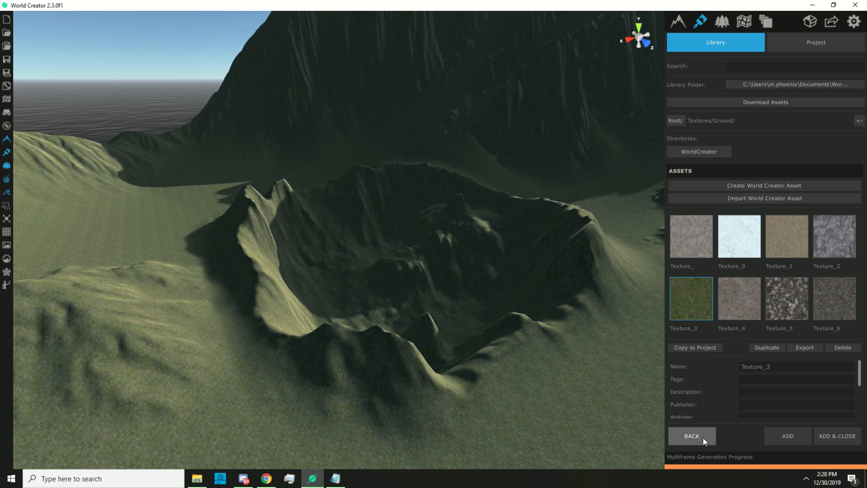
click(695, 436)
- Set the grass texture's Cavity distribution to Concave
right_drag(536, 345, 591, 337)
key(s)
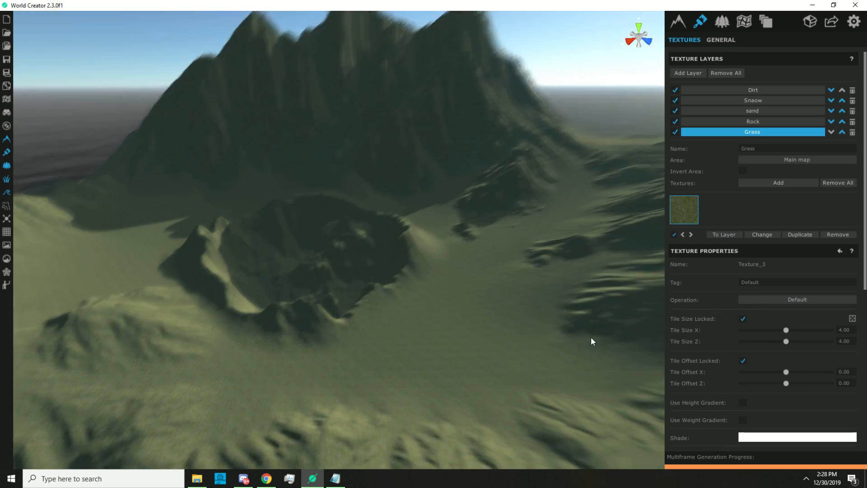
scroll(723, 342, down, 5)
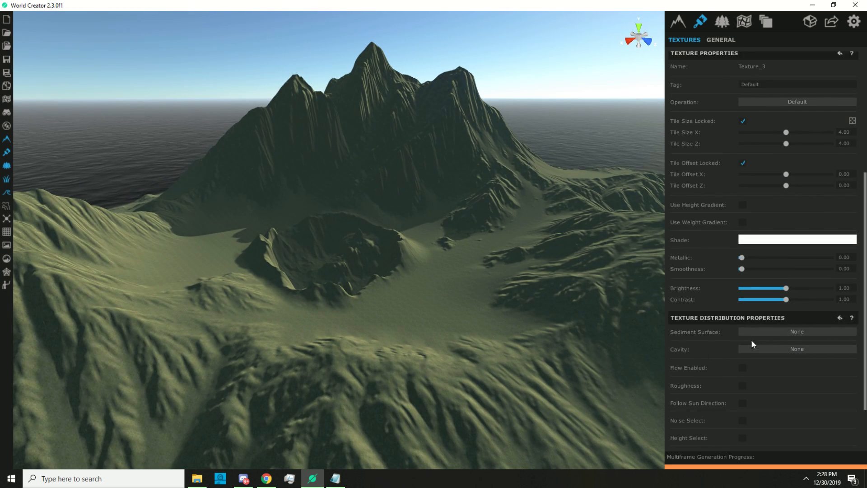
click(782, 349)
click(791, 377)
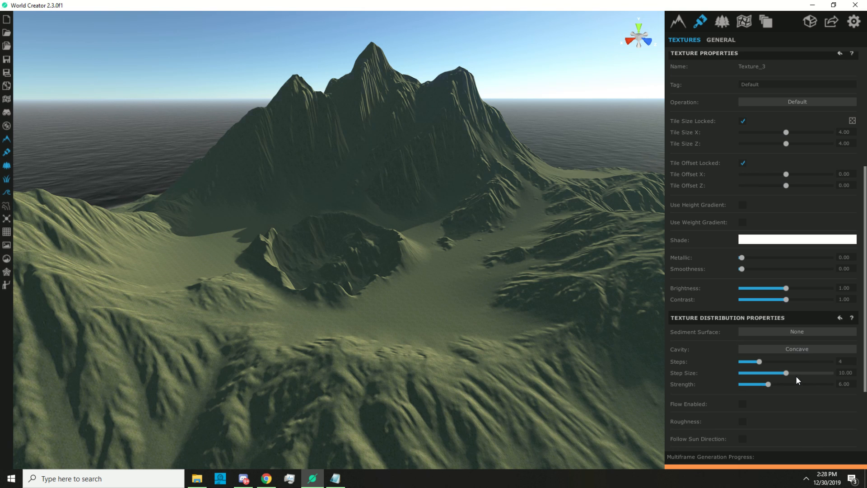
right_drag(530, 329, 418, 319)
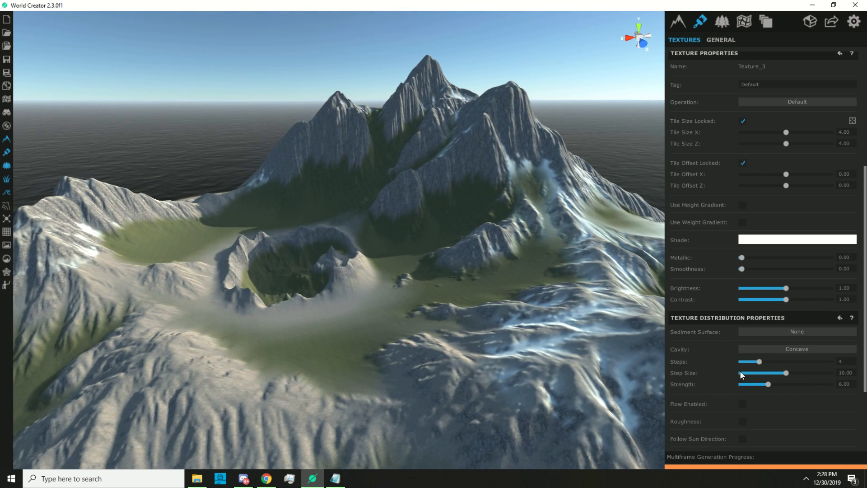
- Try the Convex cavity option on the grass texture and switch back to Concave
click(794, 348)
click(799, 365)
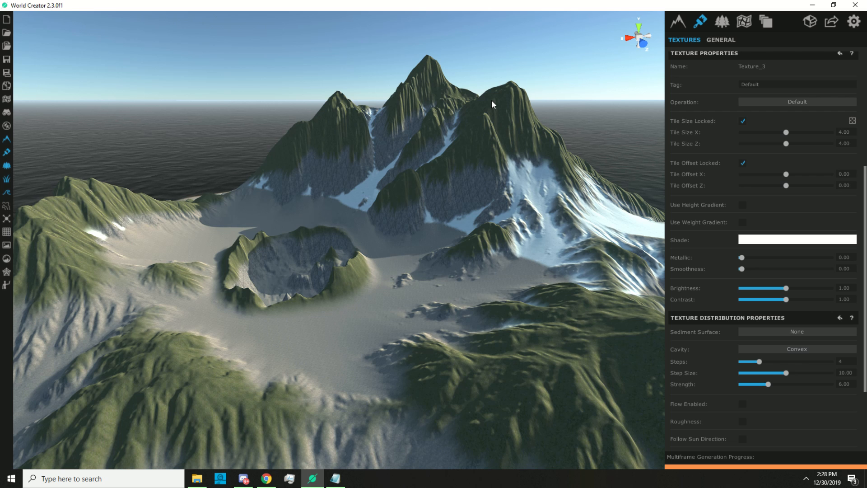
click(779, 351)
click(784, 375)
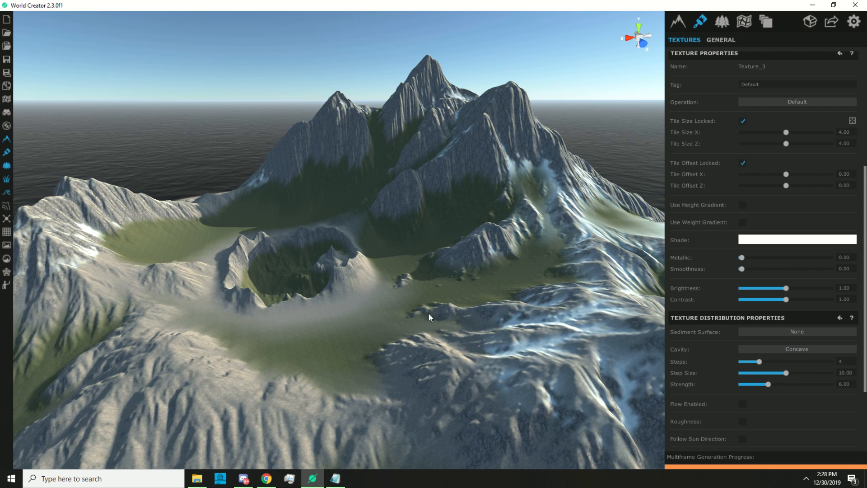
- Inspect the grass distribution inside the crater, in the valleys and across the whole island
right_drag(428, 313, 310, 121)
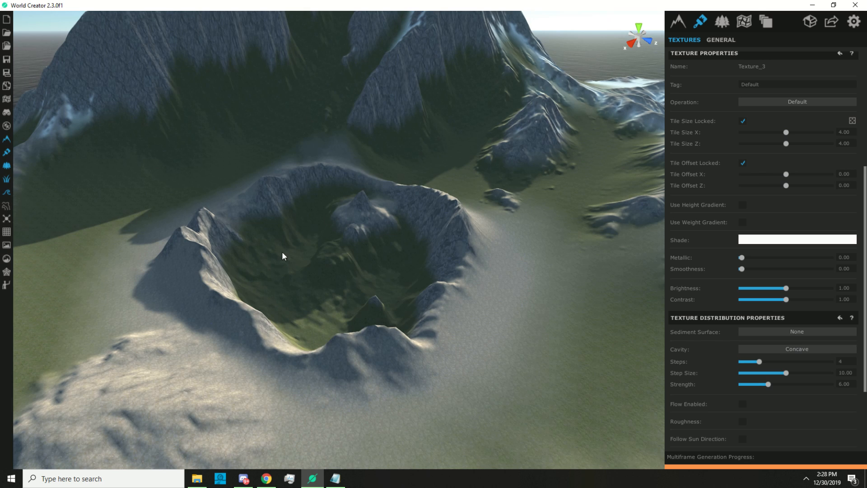
right_drag(332, 284, 209, 260)
scroll(718, 357, down, 5)
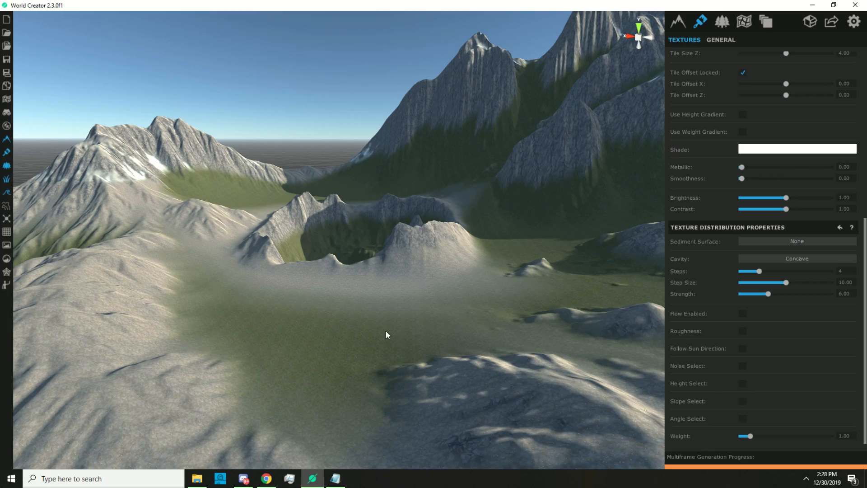
right_drag(387, 334, 596, 360)
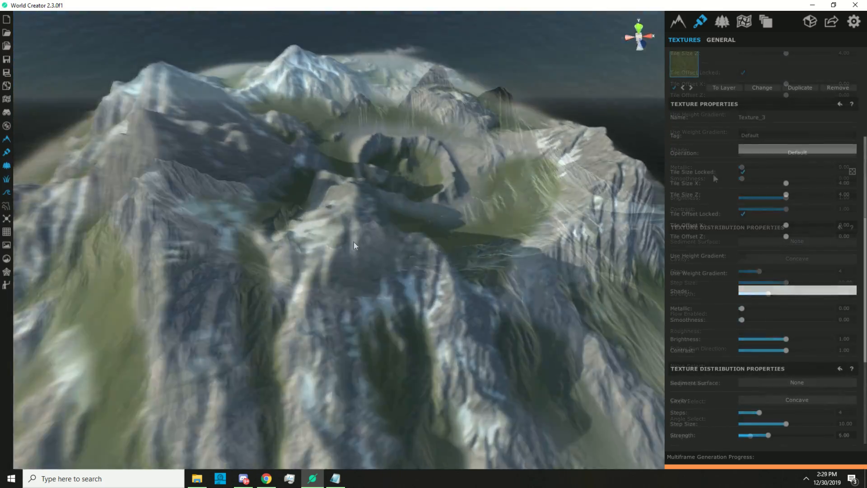
right_drag(354, 242, 7, 231)
right_drag(659, 251, 617, 251)
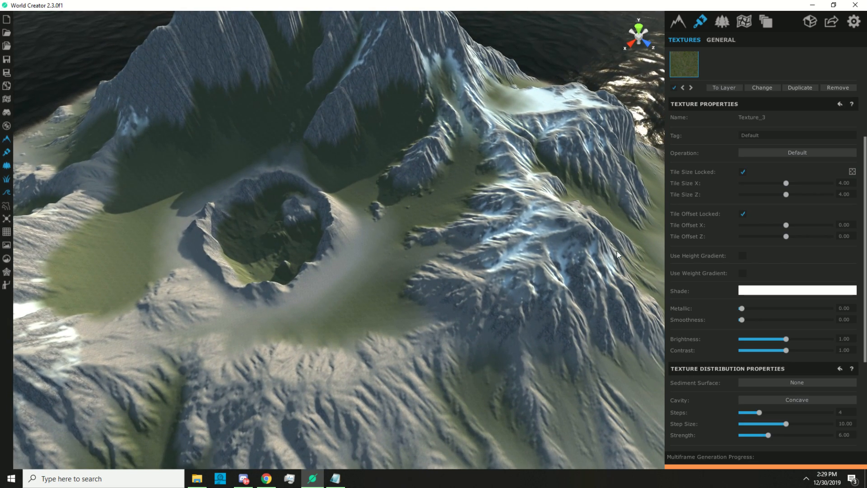
- Add a texture layer named Frorres on the Main map area and give it the library ground texture Texture_4
scroll(683, 245, up, 4)
click(684, 72)
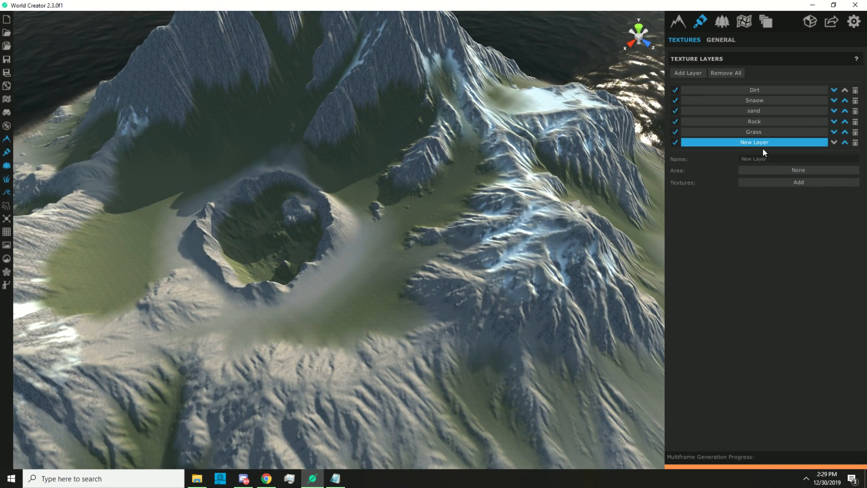
drag(769, 158, 703, 158)
text(Frorres)
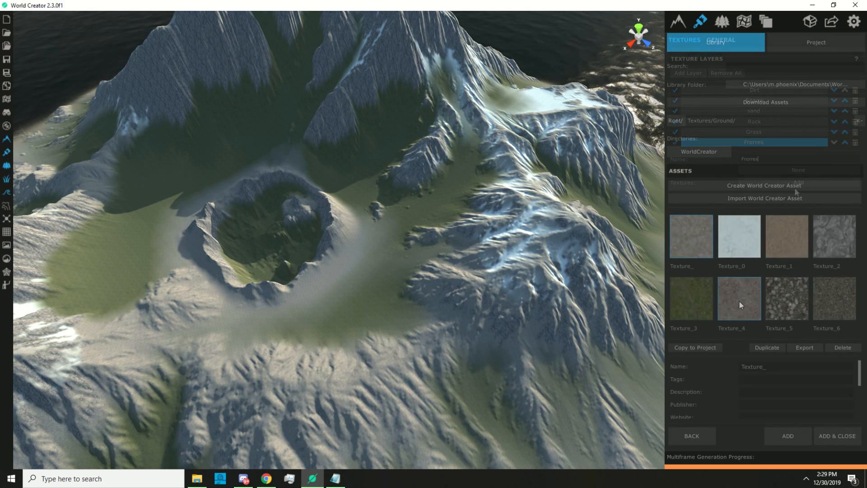
click(739, 300)
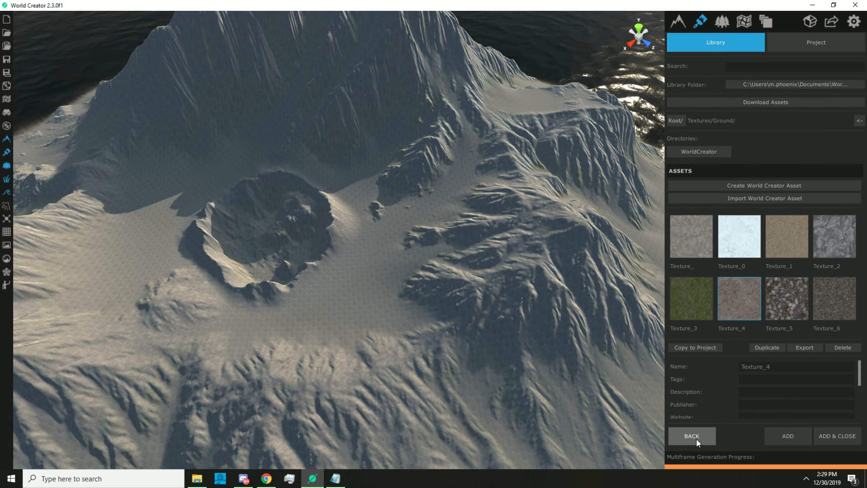
click(691, 436)
- Set the Frorres texture's Cavity distribution to Concave and enable Roughness
scroll(695, 321, down, 10)
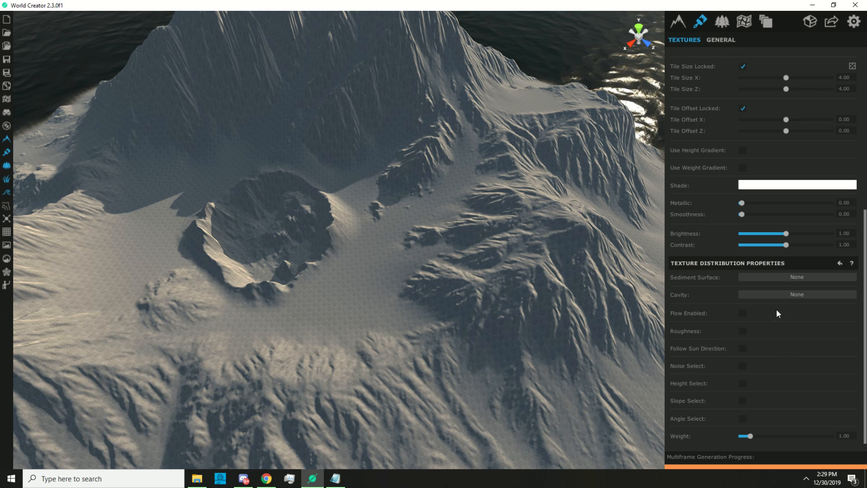
click(777, 295)
click(798, 322)
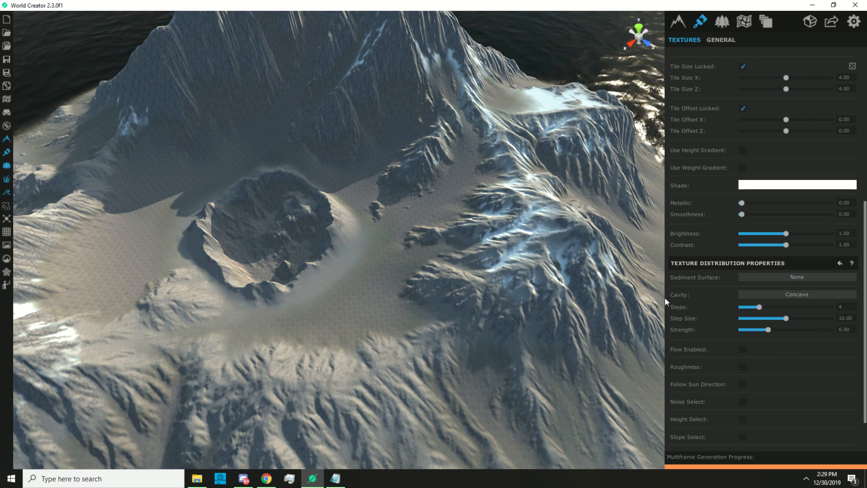
click(743, 367)
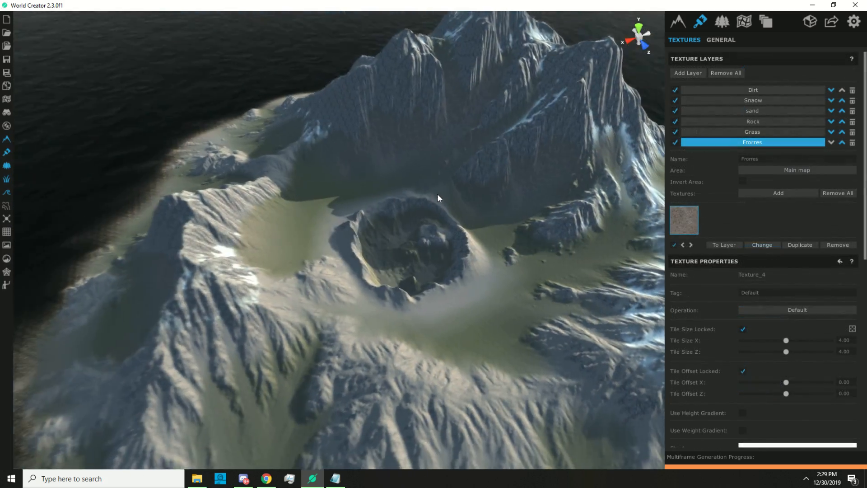
- Turn off the Grass, Rock, sand, Snaow and Dirt layers to view the Frorres layer alone
drag(437, 193, 523, 234)
drag(546, 265, 546, 240)
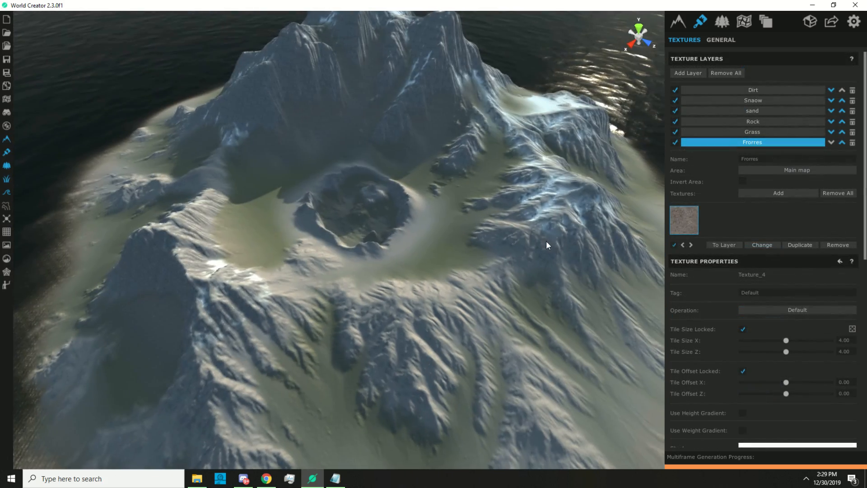
click(674, 131)
click(675, 121)
click(675, 111)
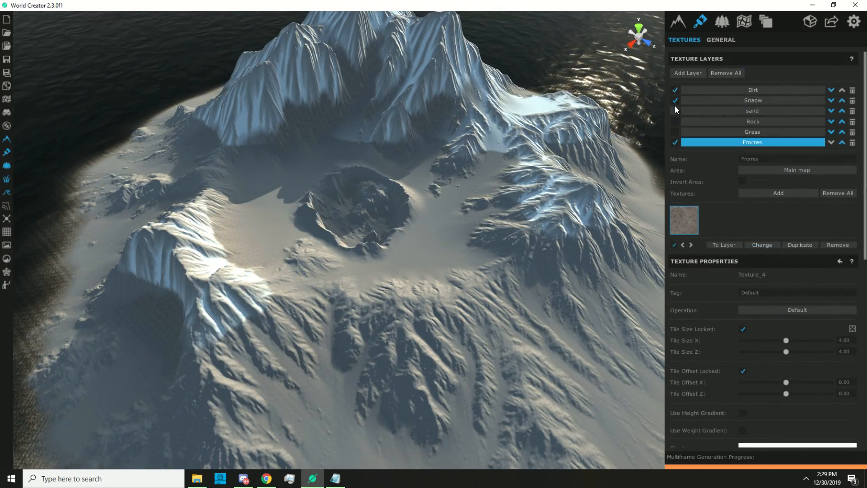
click(675, 100)
click(675, 90)
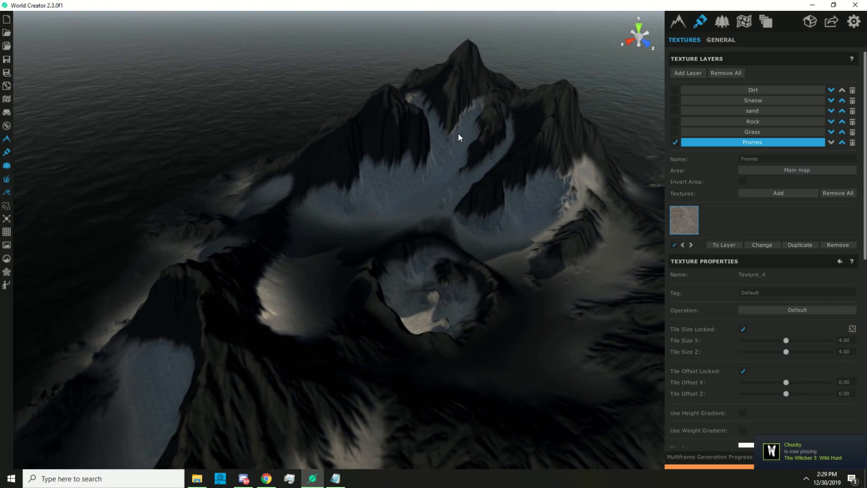
- Switch the Frorres layer off and on to check its coverage, and turn all the other texture layers back on
click(675, 142)
click(676, 141)
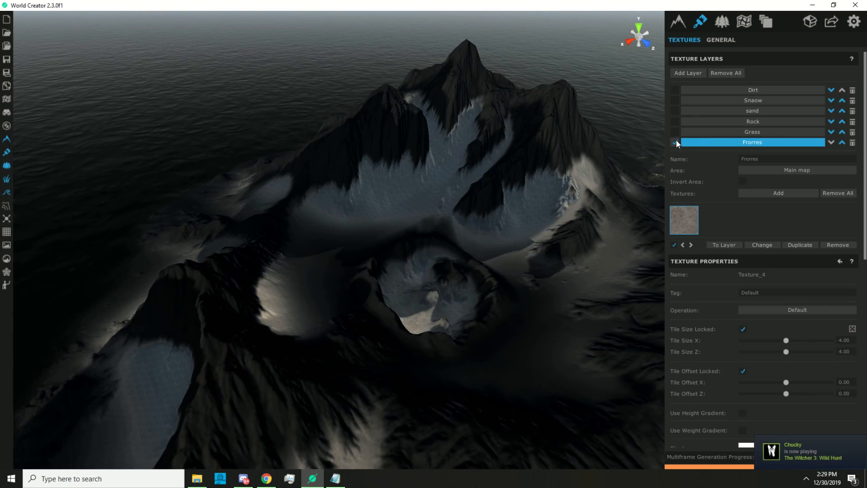
click(676, 140)
click(676, 141)
scroll(567, 242, up, 5)
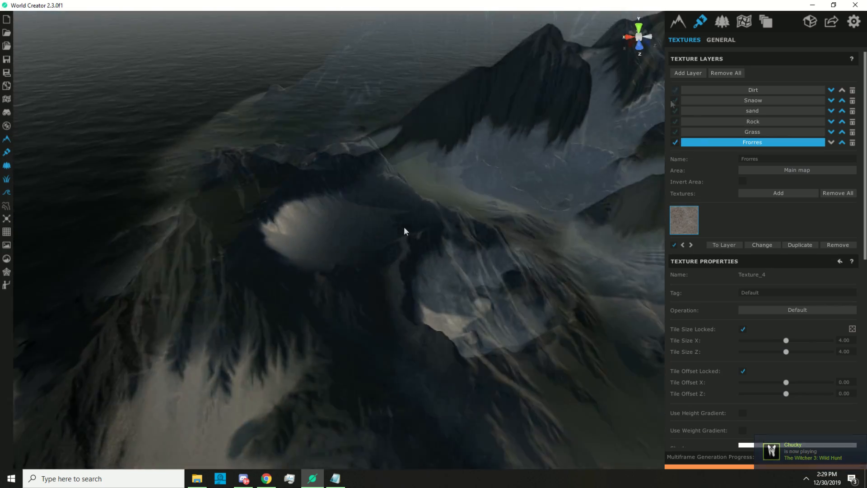
drag(404, 226, 552, 233)
right_drag(405, 327, 414, 291)
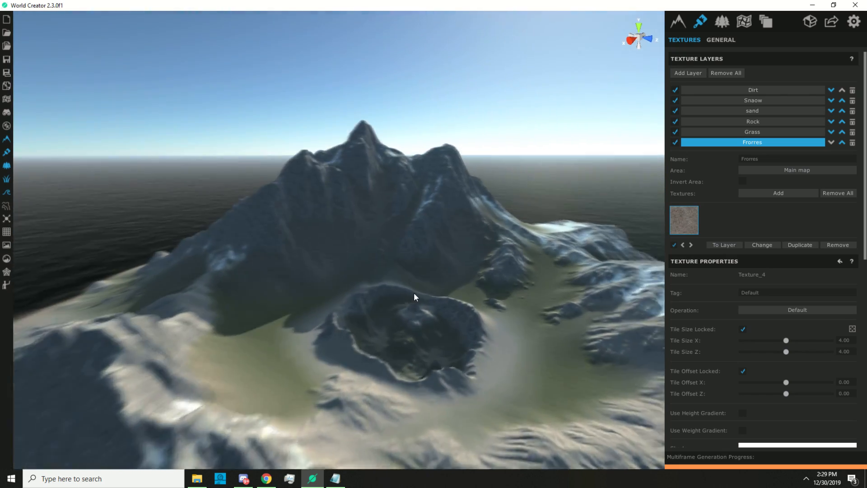
- Add a texture layer named Stones on the Main map area and give it the library ground texture Texture_5
scroll(414, 292, up, 3)
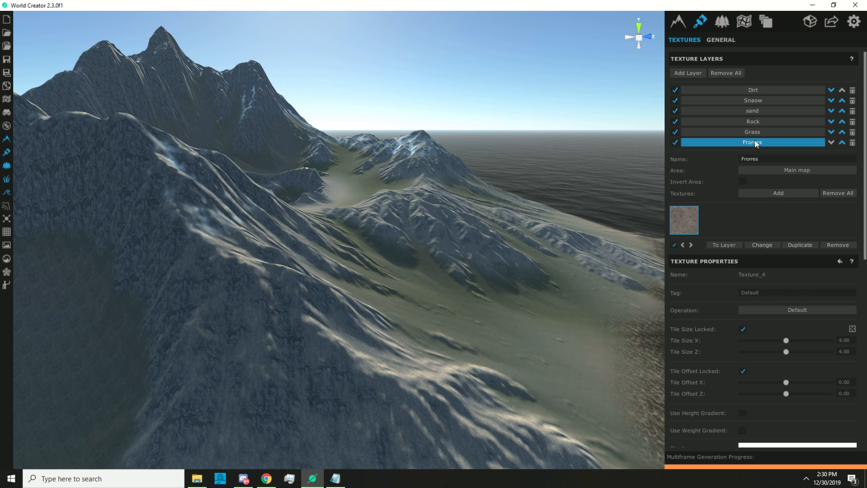
click(687, 74)
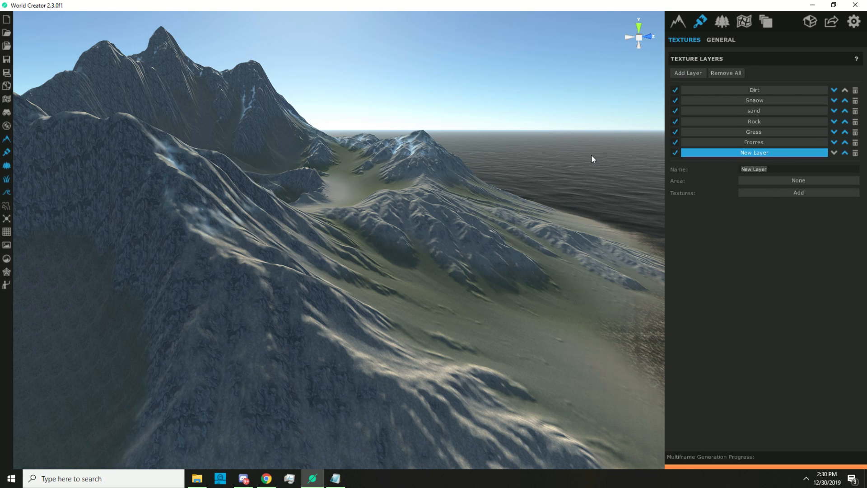
text(Stones)
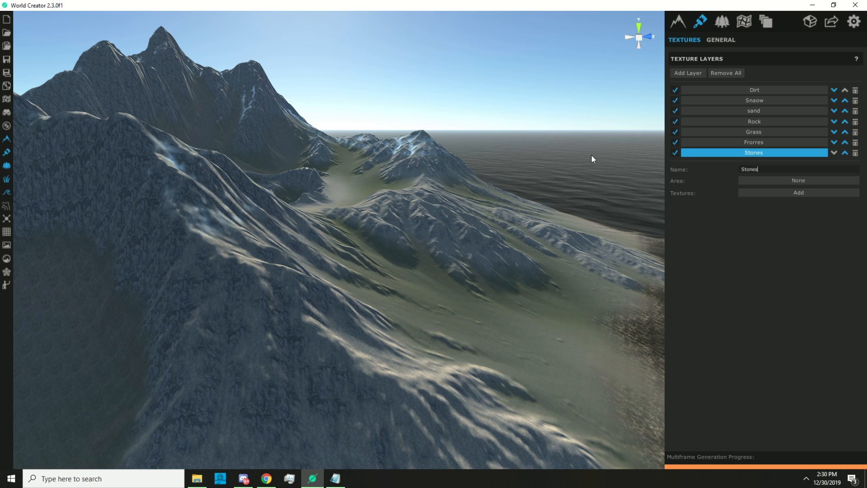
click(795, 180)
click(801, 199)
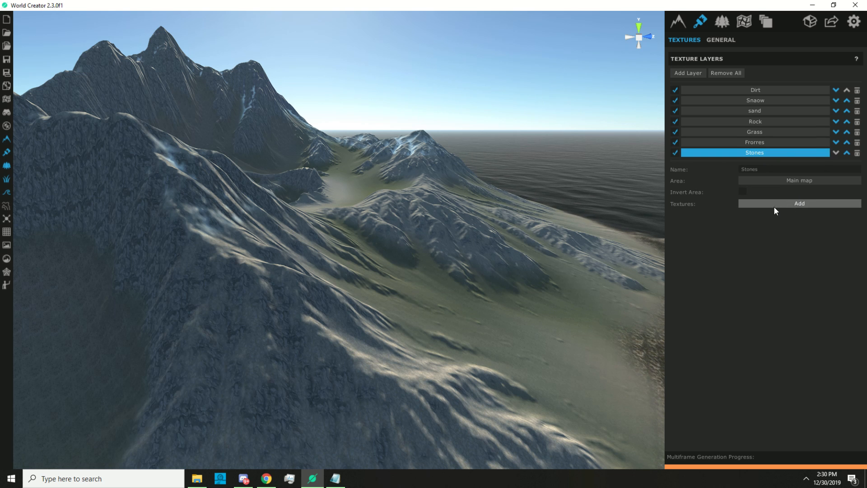
drag(486, 254, 263, 246)
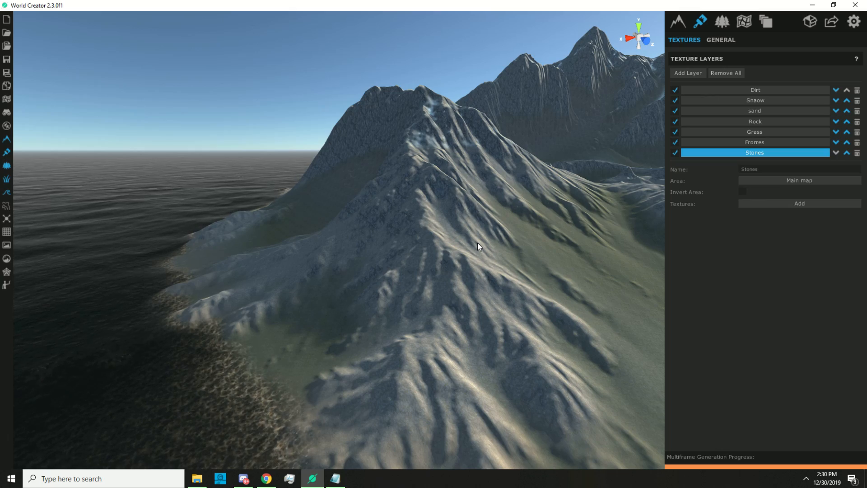
drag(411, 240, 519, 236)
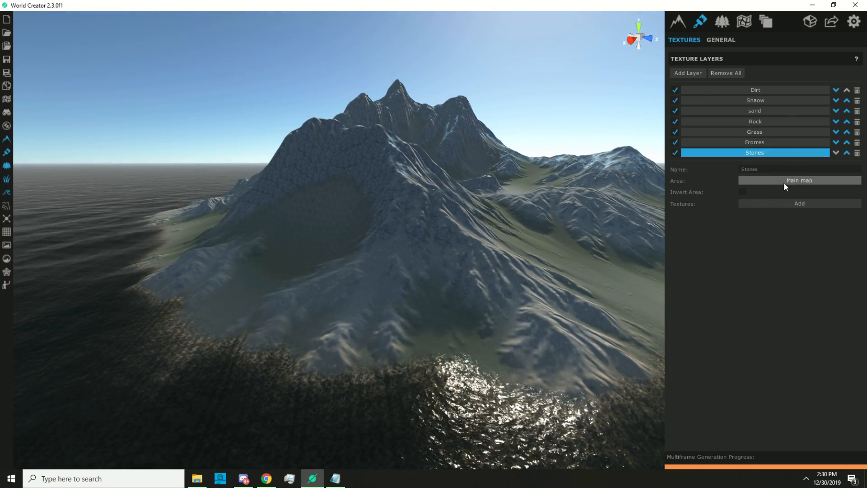
click(785, 204)
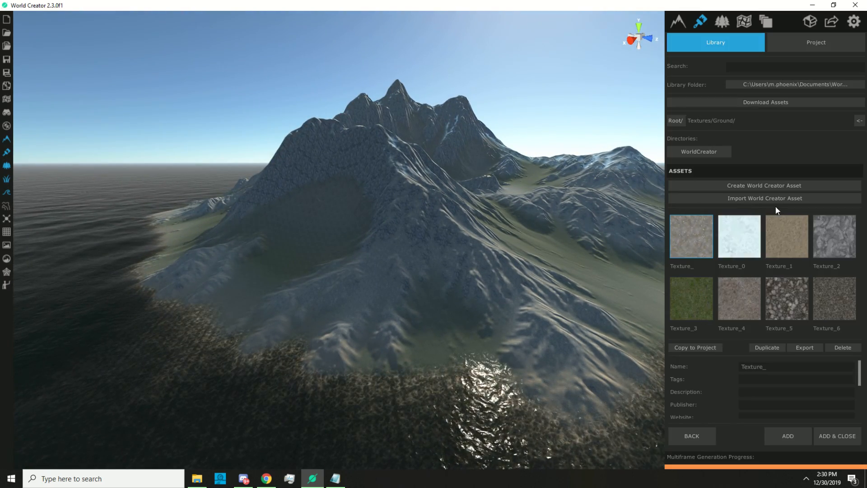
click(785, 310)
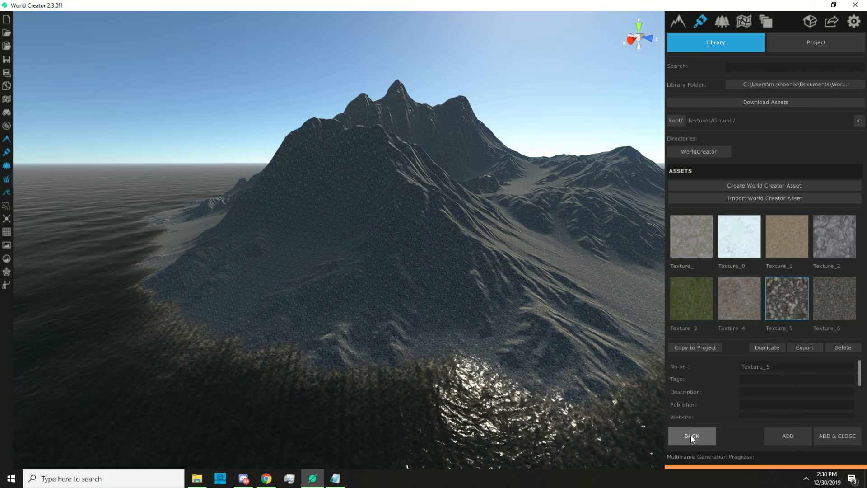
click(691, 436)
- Enable Height Select for the Stones texture and set the lower limit of its height range to 499
scroll(708, 344, down, 5)
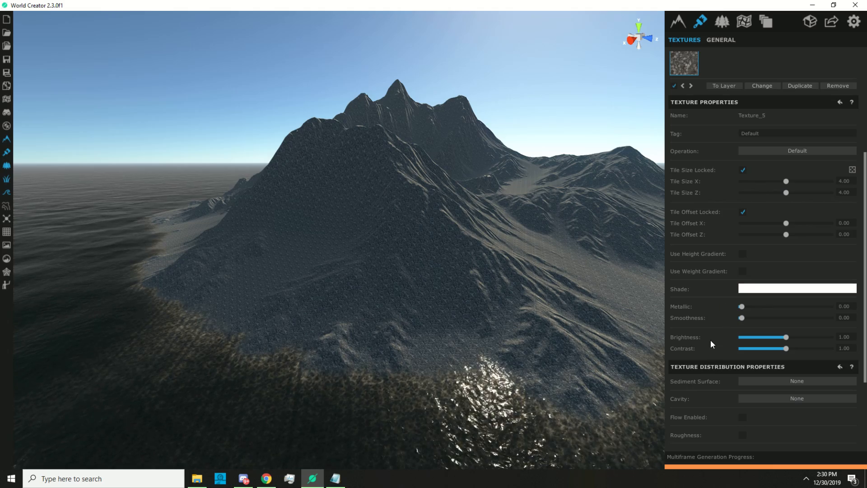
scroll(707, 350, down, 2)
click(743, 384)
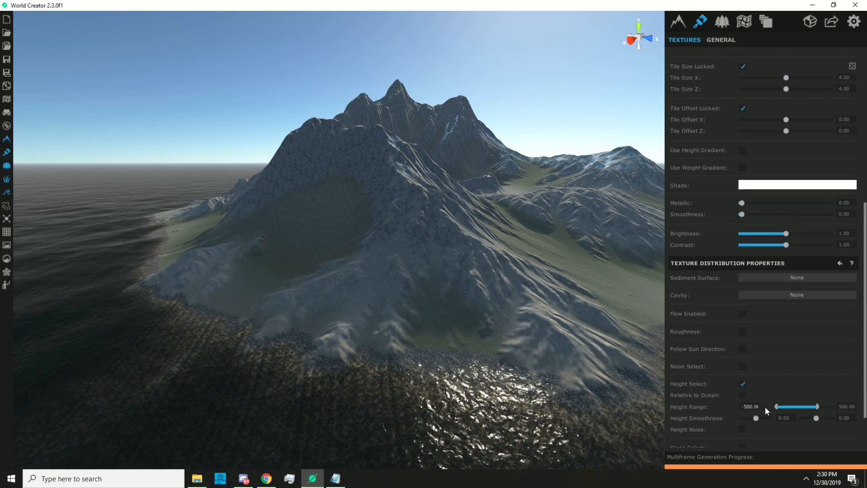
click(754, 406)
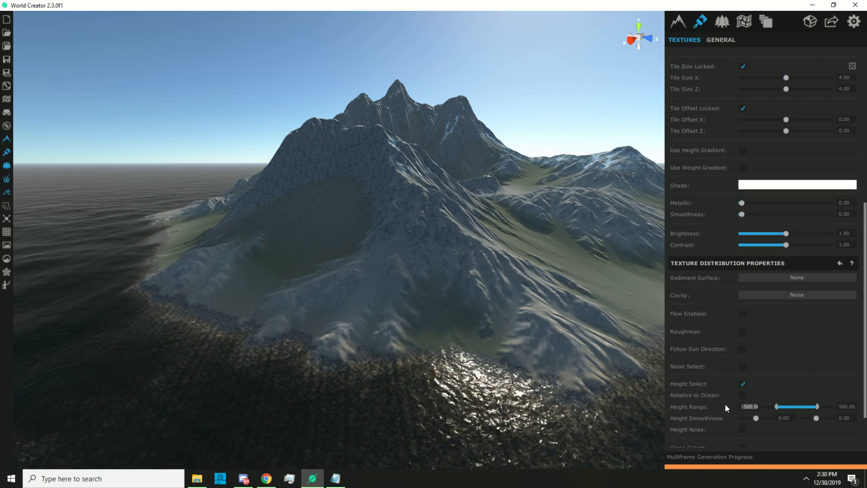
text(499)
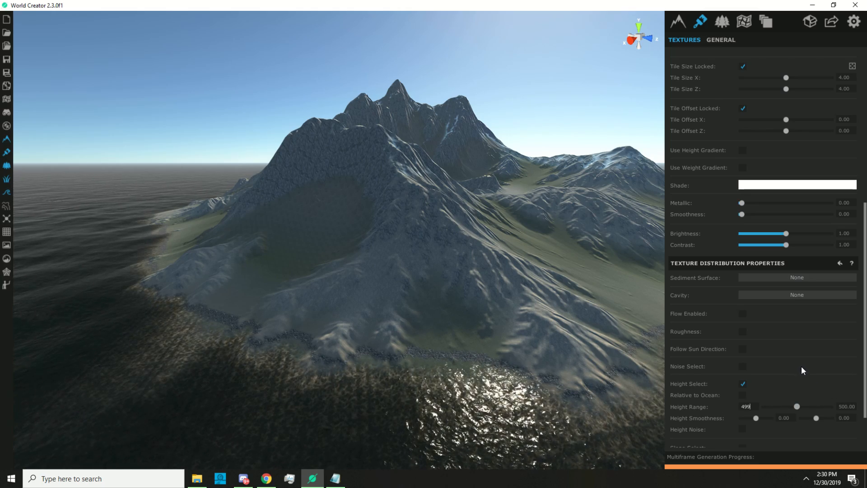
click(798, 407)
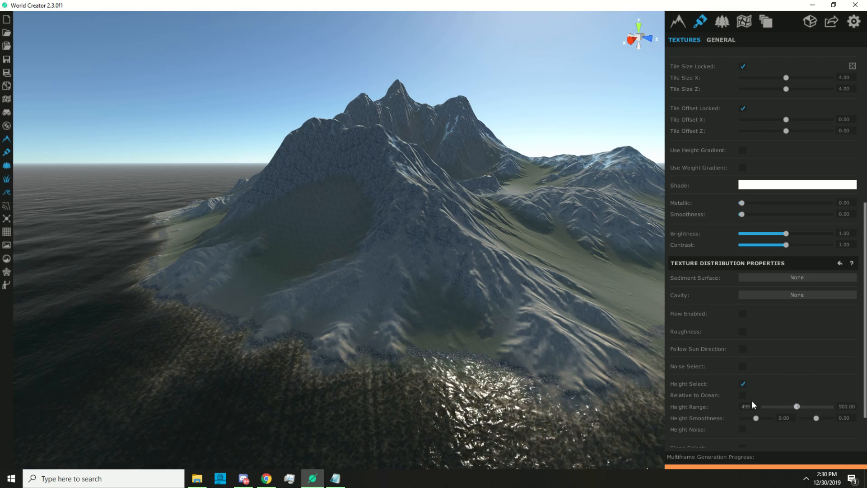
- Examine the band of stones along the island's shoreline from several viewpoints, close up and from afar
key(w)
right_drag(480, 359, 402, 357)
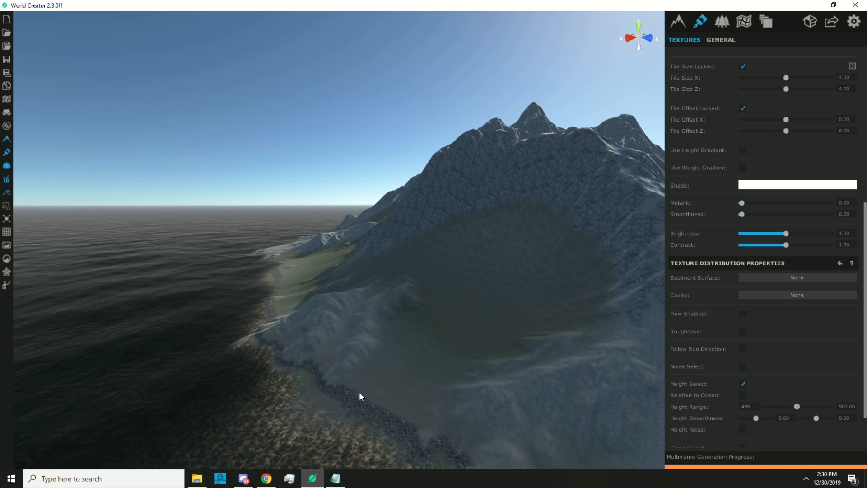
right_drag(408, 424, 423, 395)
key(s)
key(a)
key(w)
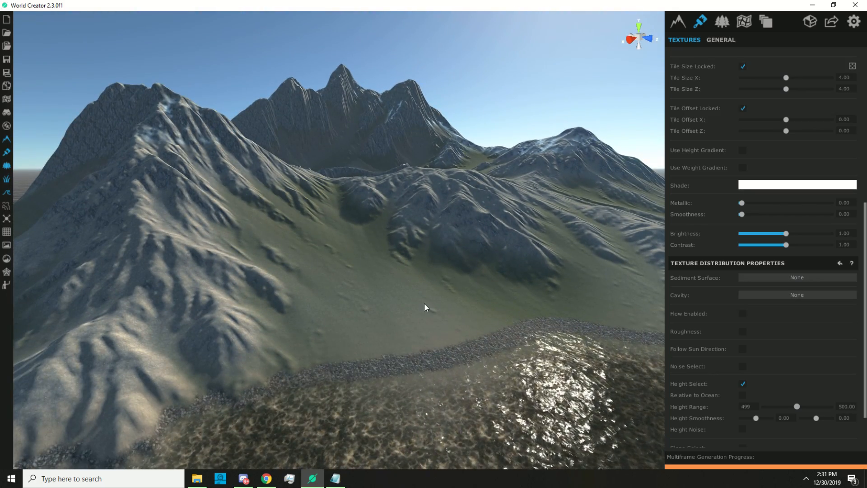
right_drag(441, 306, 239, 362)
key(s)
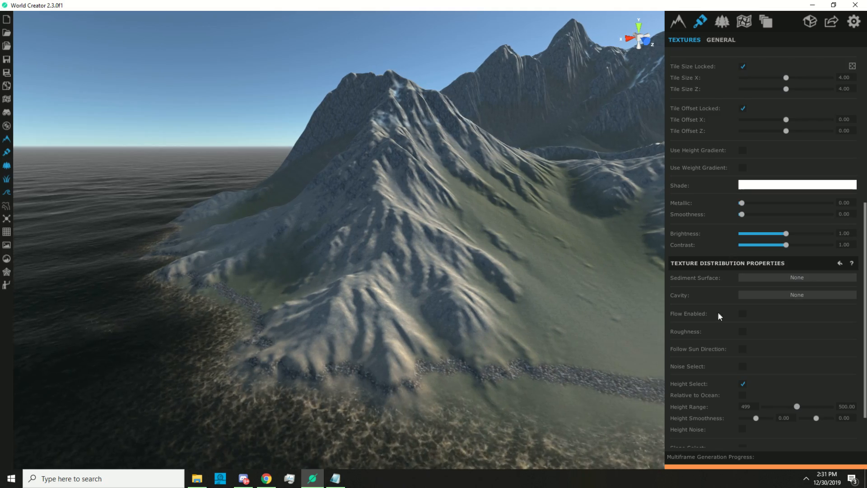
scroll(714, 326, down, 2)
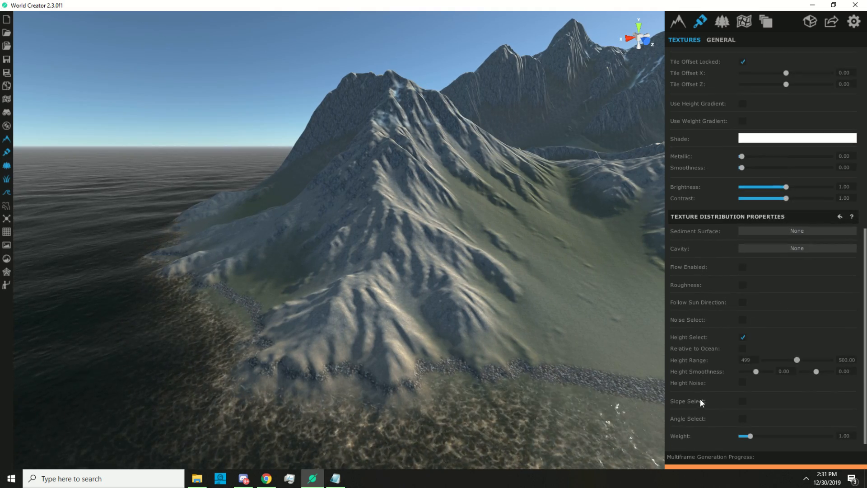
right_drag(659, 334, 535, 312)
key(s)
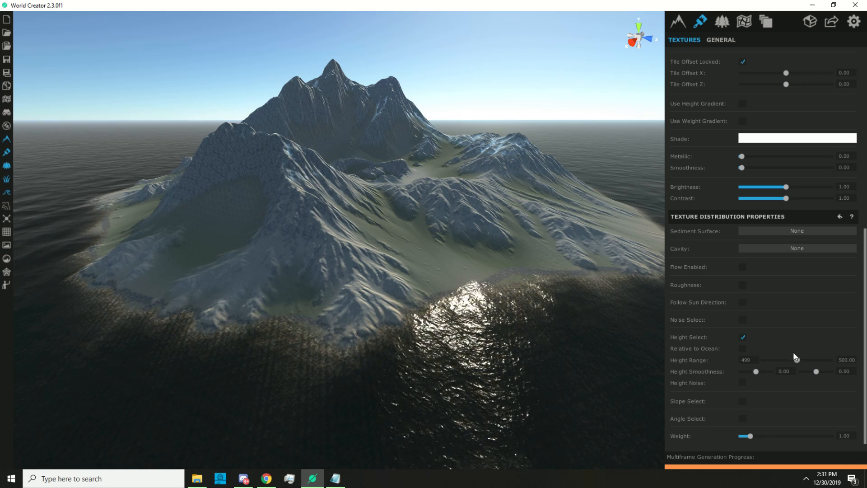
- Adjust the Stones texture's height range to about 480.41 to 489.28
drag(796, 357, 792, 362)
key(w)
mouse_move(432, 308)
right_down()
mouse_move(343, 334)
mouse_move(429, 323)
right_up()
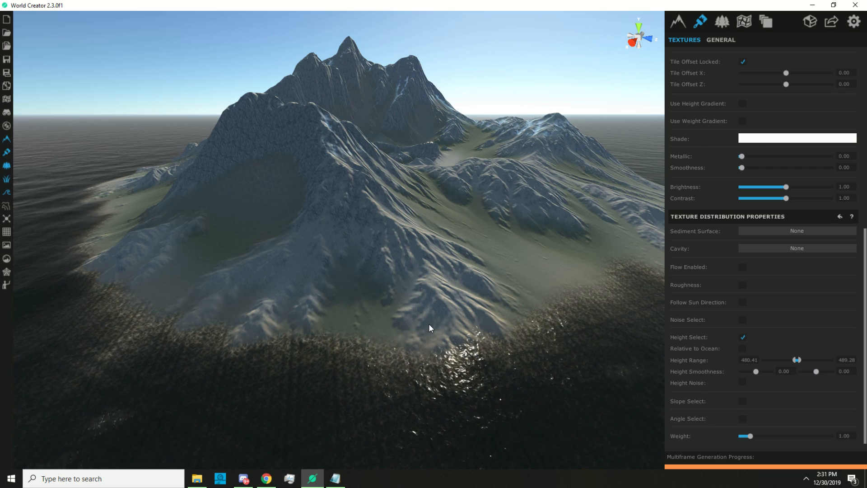
- Add a texture layer named Gravel on the Main map area and give it the library ground texture Texture_6
scroll(708, 281, up, 10)
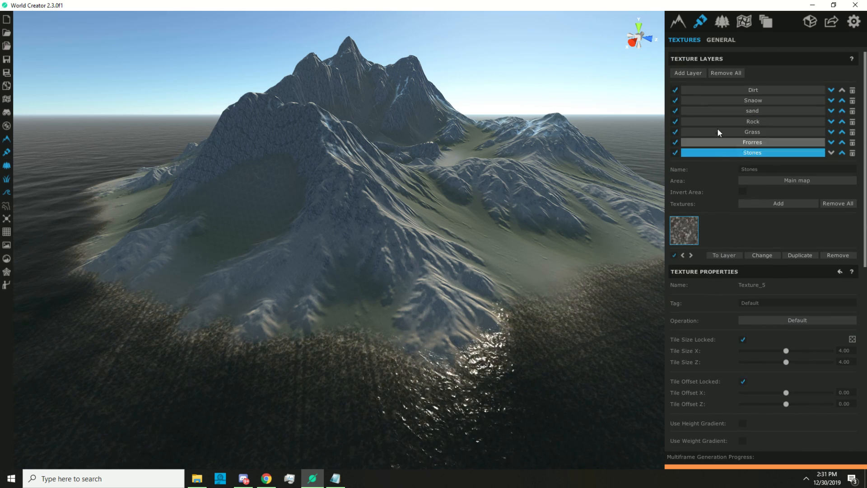
click(698, 74)
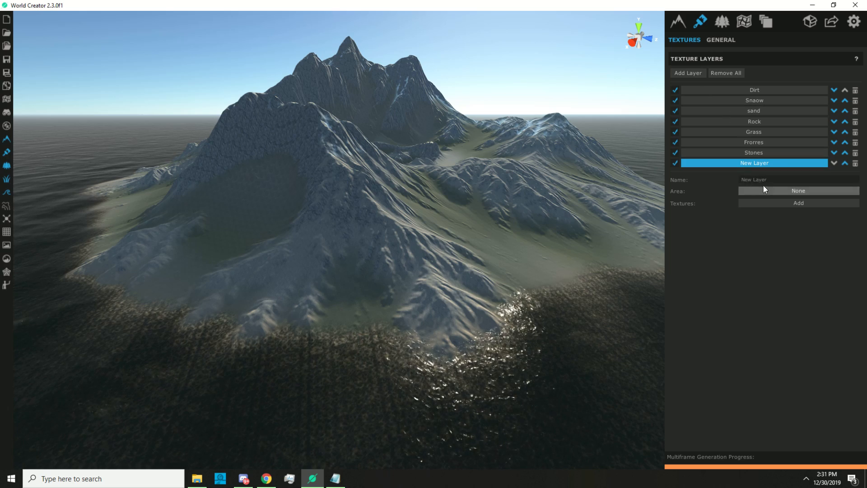
drag(767, 181, 694, 179)
text(Gra)
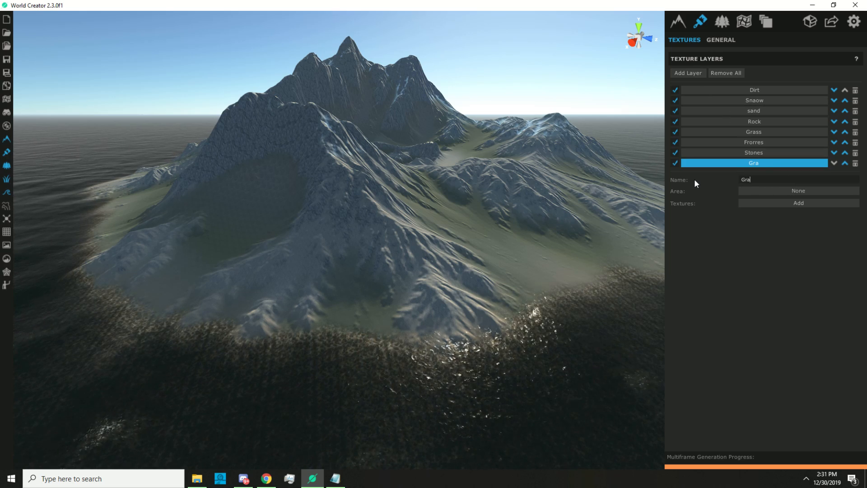
text(vel)
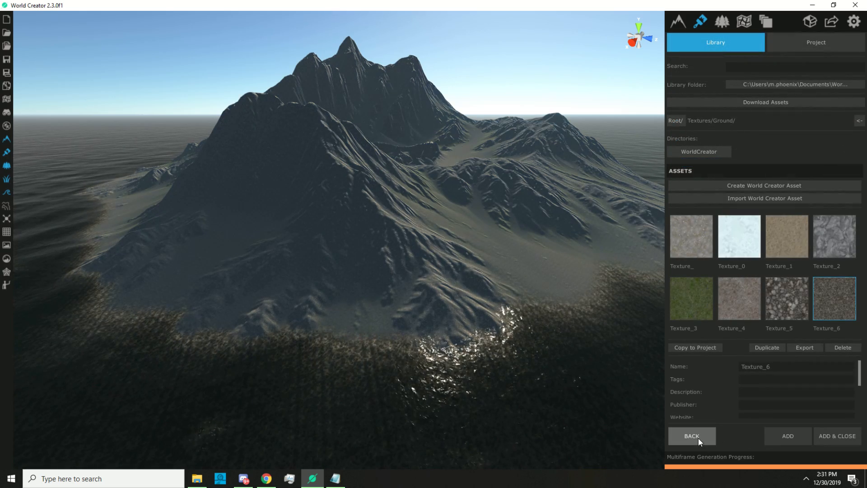
click(699, 436)
- Enable Roughness in the Gravel texture's distribution properties
scroll(764, 303, down, 5)
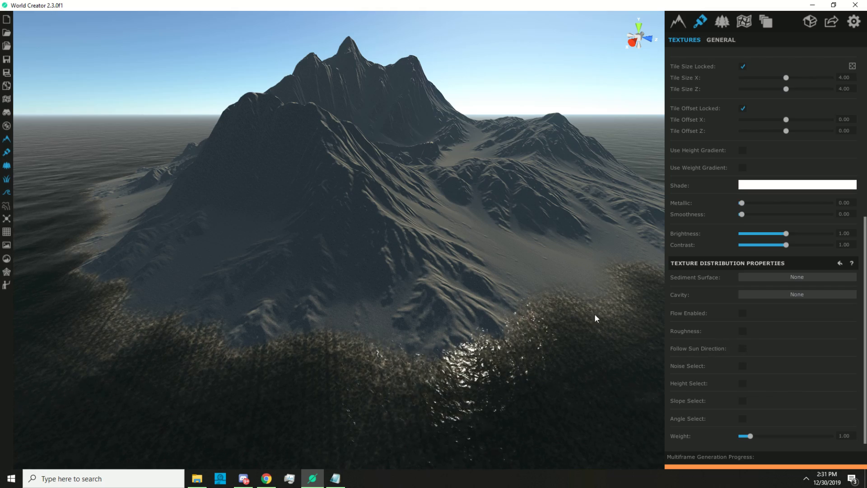
key(w)
right_drag(595, 313, 432, 310)
key(d)
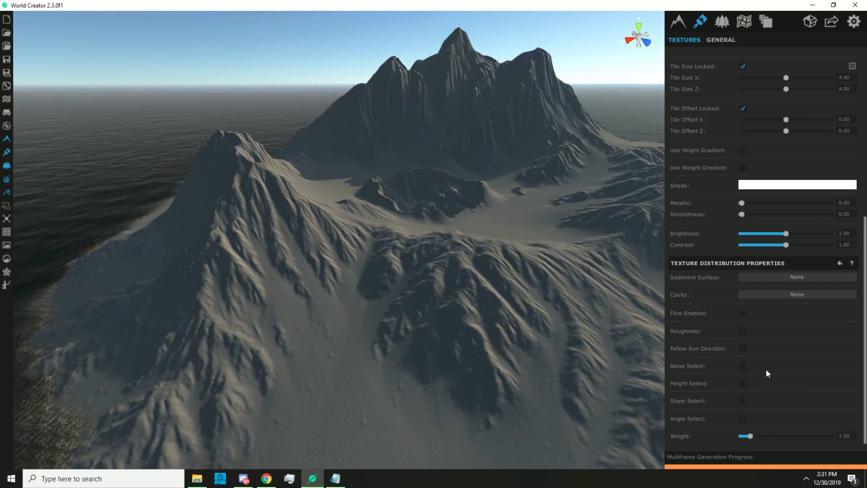
click(743, 330)
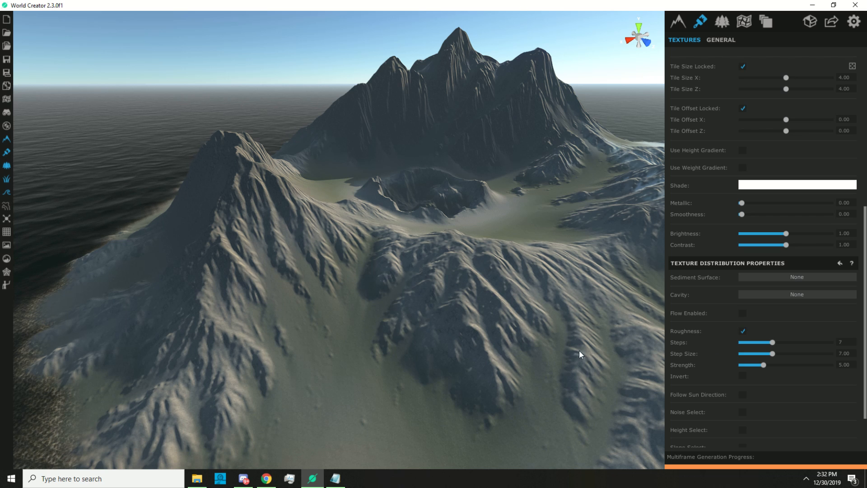
- Turn off the Stones, Frorres, Grass, Rock, sand, Snaow and Dirt layers to view the Gravel layer alone
scroll(694, 135, up, 6)
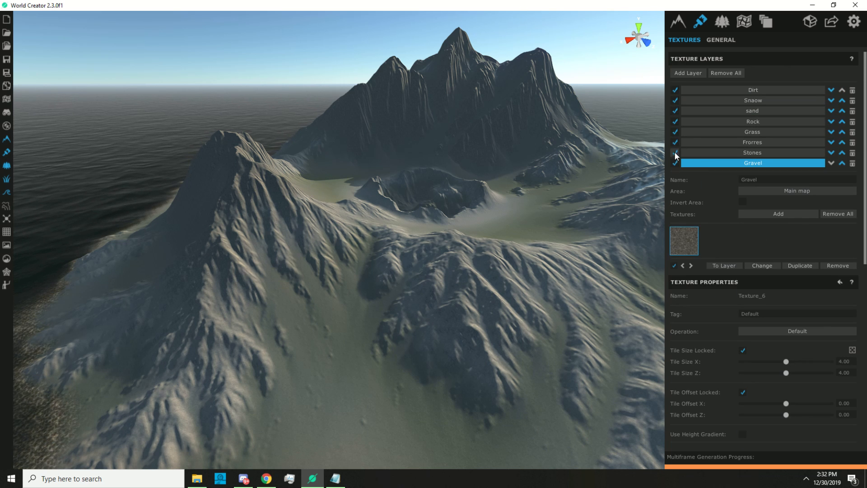
click(675, 122)
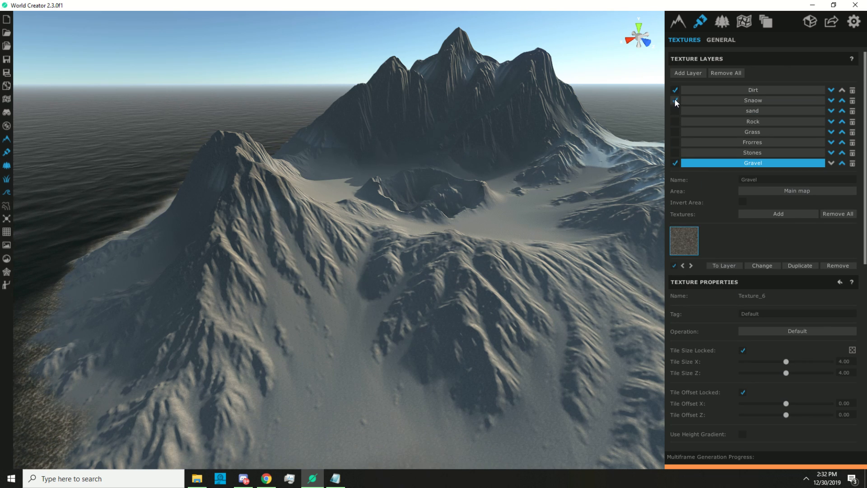
click(674, 101)
click(675, 89)
drag(505, 248, 519, 277)
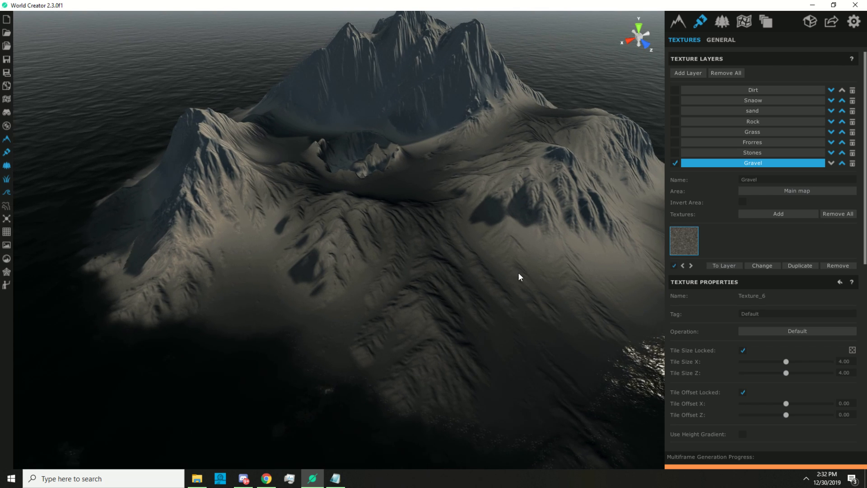
- Enable Noise Select and Height Select for the Gravel texture, with a height range of about 252.90 to 525.03
scroll(711, 359, down, 7)
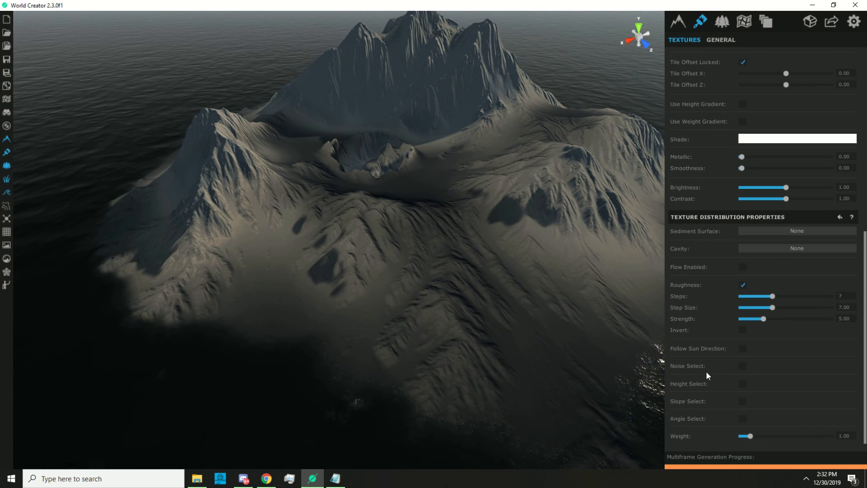
click(743, 366)
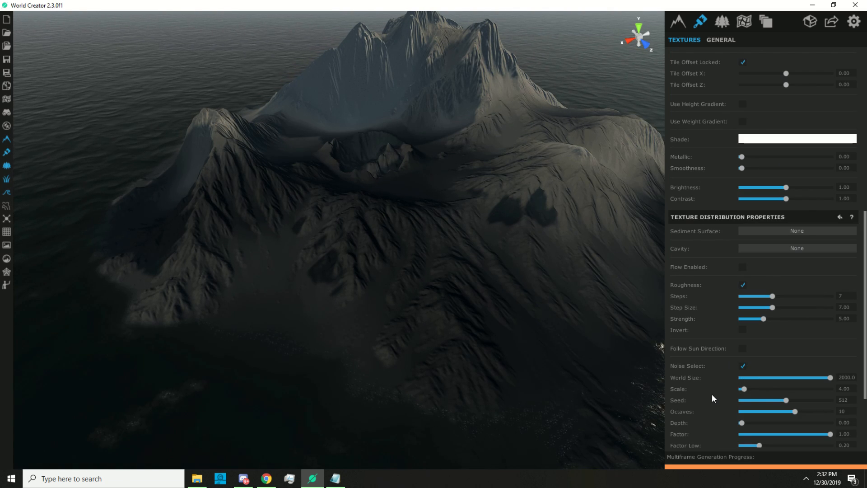
scroll(711, 394, down, 3)
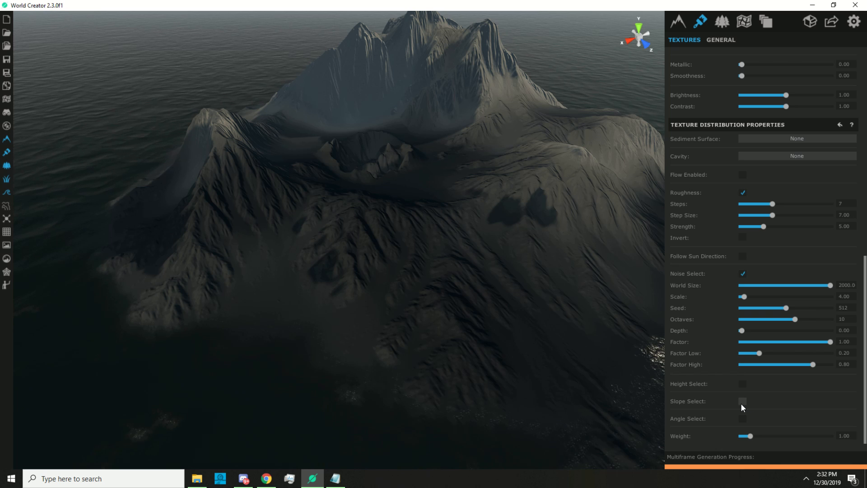
click(743, 383)
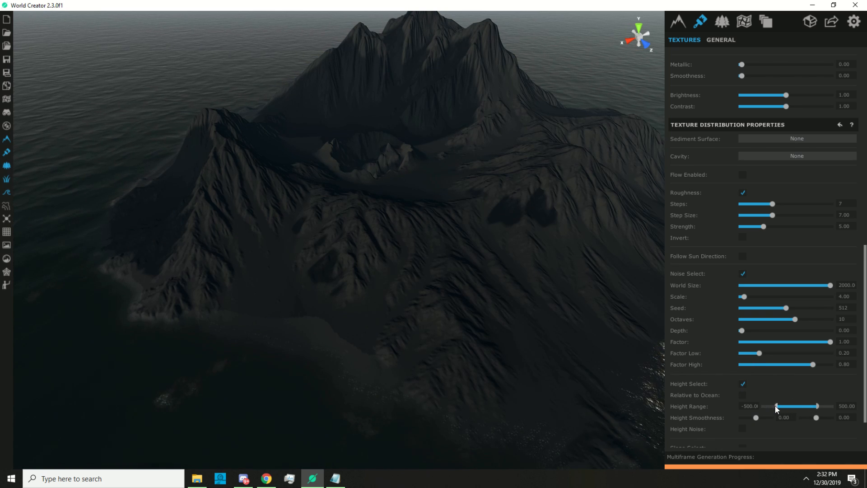
drag(776, 407, 806, 405)
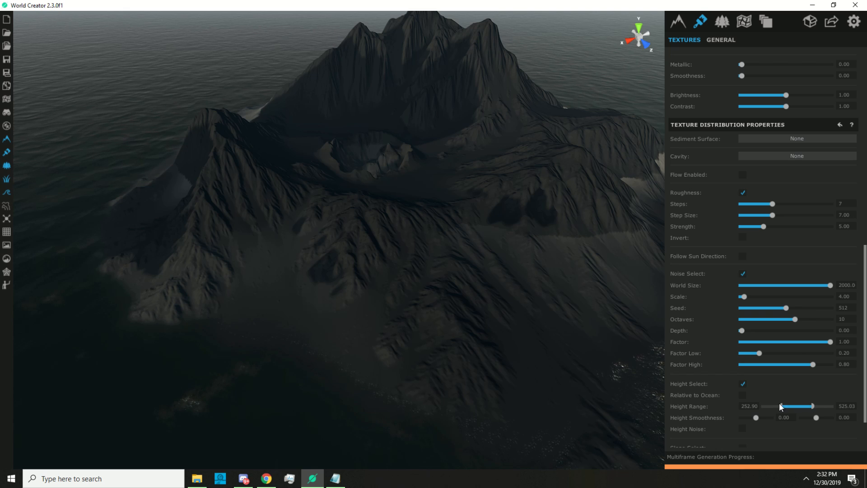
scroll(742, 338, down, 3)
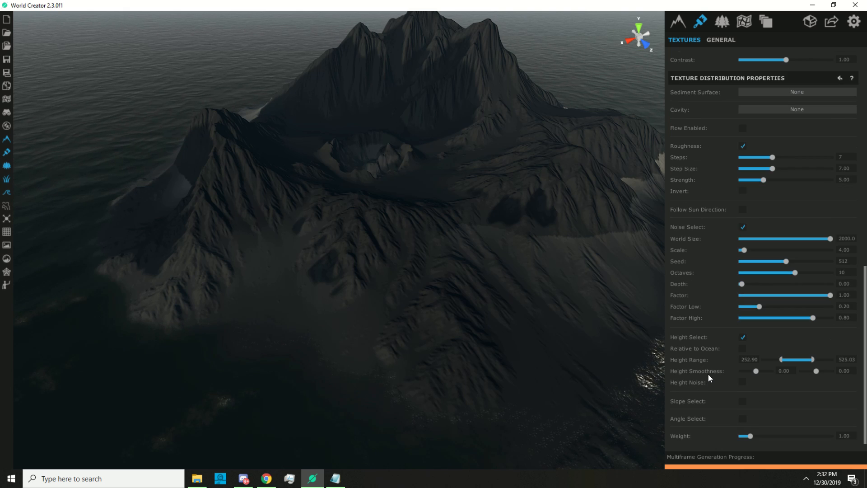
- Enable Slope Select for the Gravel texture, with a slope range of 0.00 to about 23.72
click(743, 401)
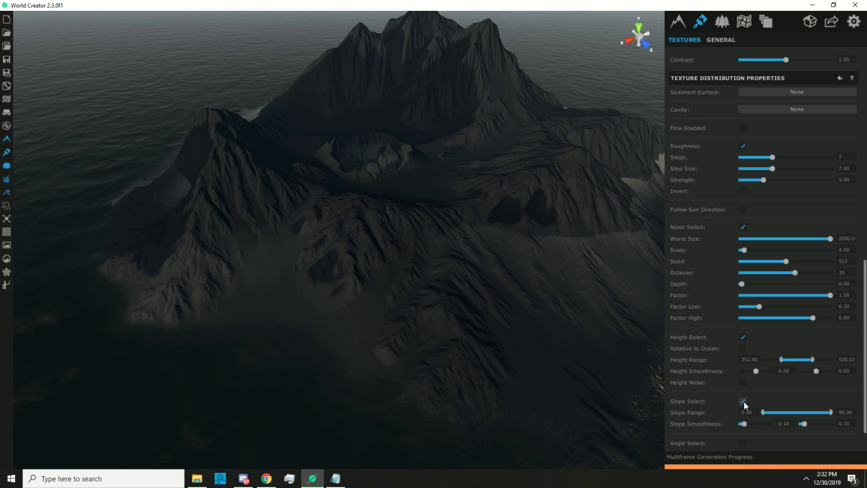
drag(832, 412, 784, 409)
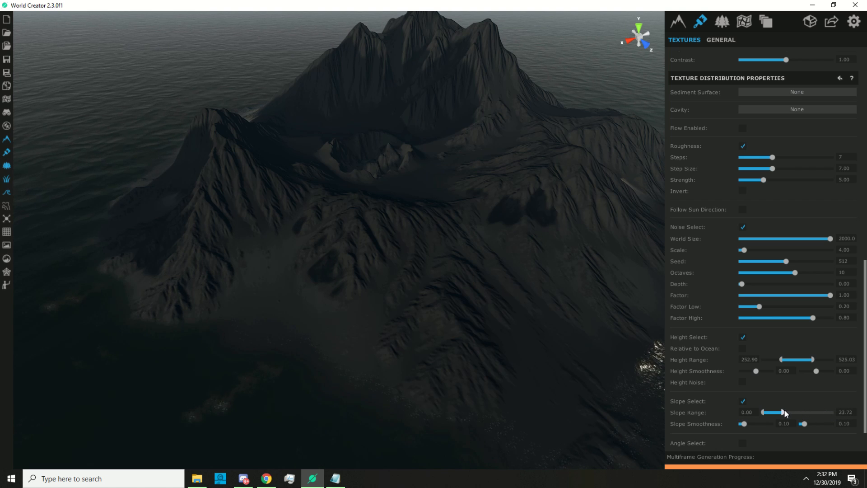
scroll(713, 218, down, 1)
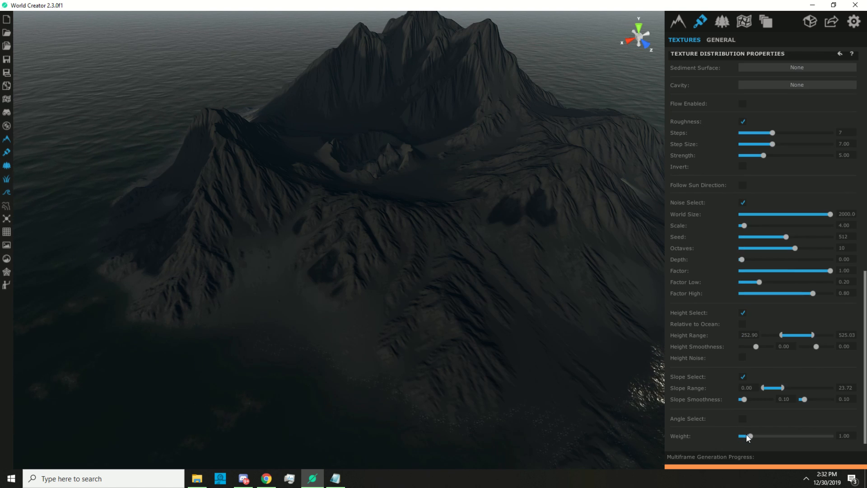
- Turn the Stones, Frorres, Grass, Rock, sand, Snaow and Dirt texture layers back on
scroll(722, 278, up, 15)
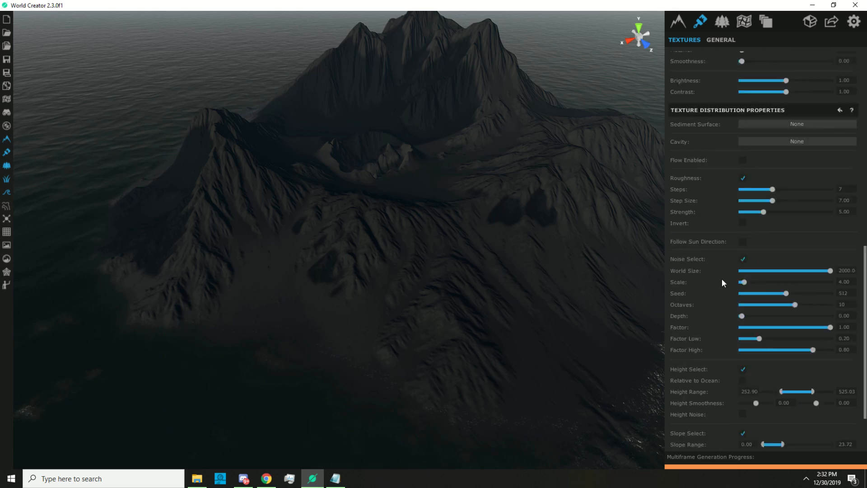
click(674, 152)
click(674, 142)
click(674, 132)
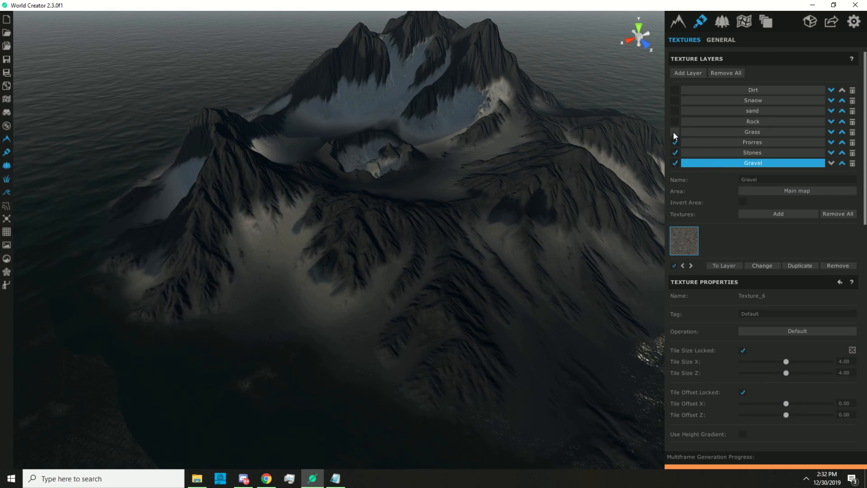
click(674, 122)
click(674, 111)
click(675, 100)
click(675, 90)
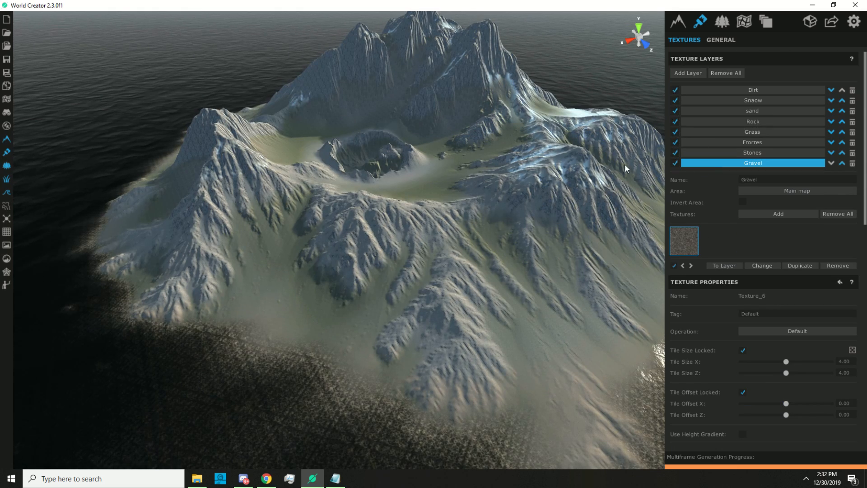
- Examine the island's combined texture layers from several sides and review the Gravel texture's distribution properties
right_drag(579, 212, 18, 226)
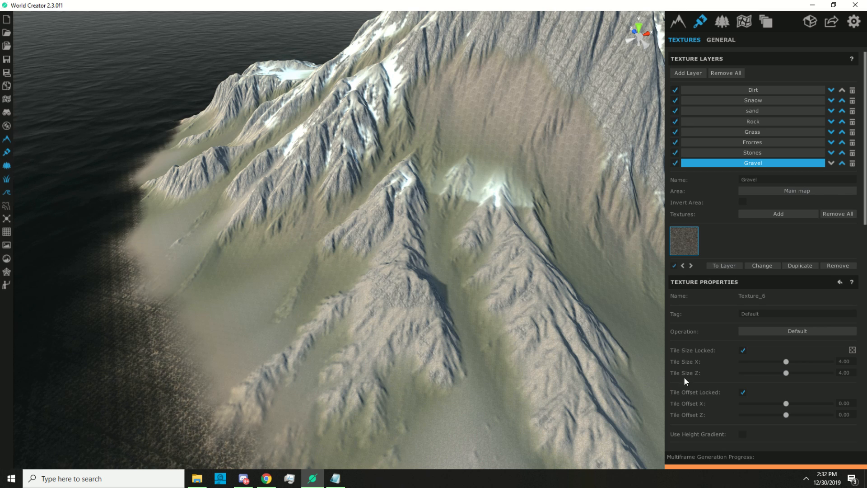
scroll(723, 375, down, 5)
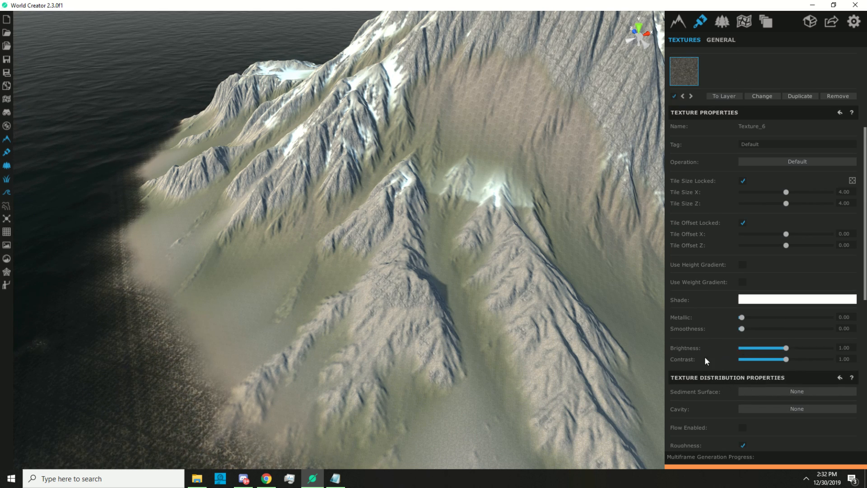
scroll(703, 359, down, 5)
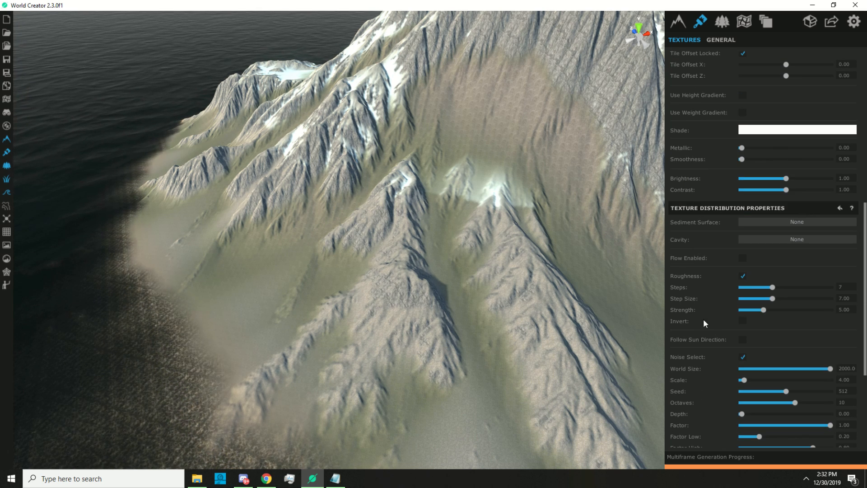
scroll(718, 353, down, 4)
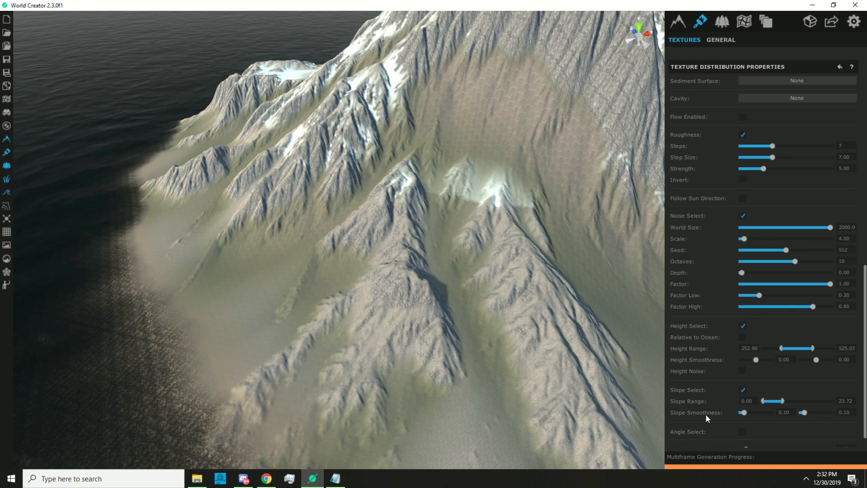
key(w)
right_drag(427, 278, 83, 271)
key(s)
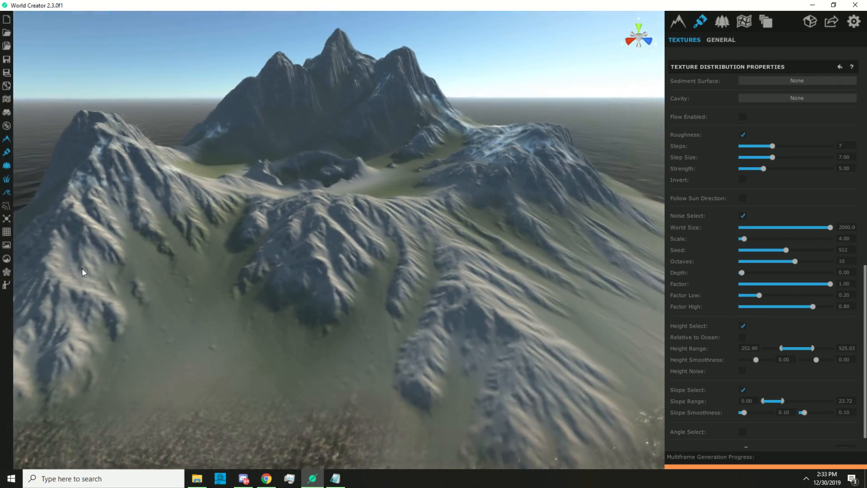
- Save the project as a folder structure with the project name Demo
click(6, 62)
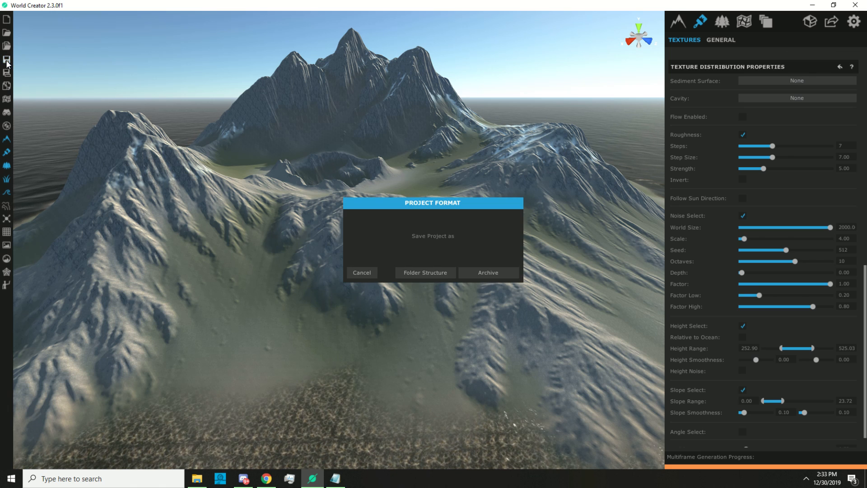
click(428, 274)
click(404, 256)
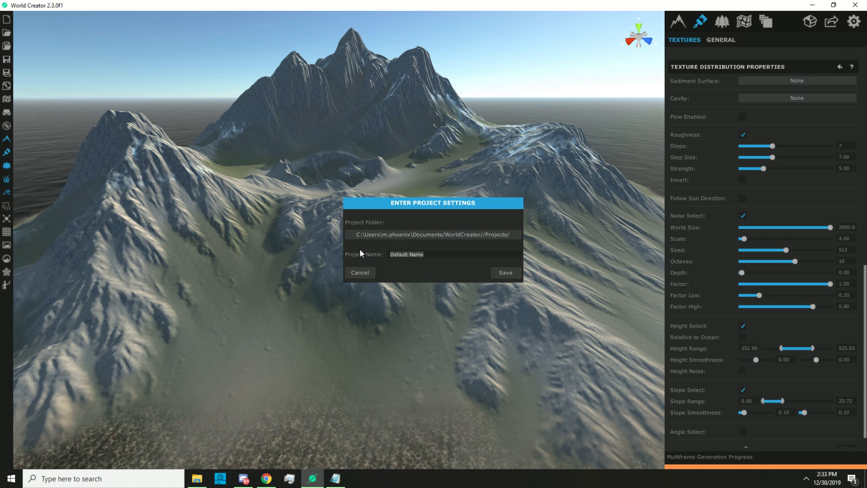
text(Demo)
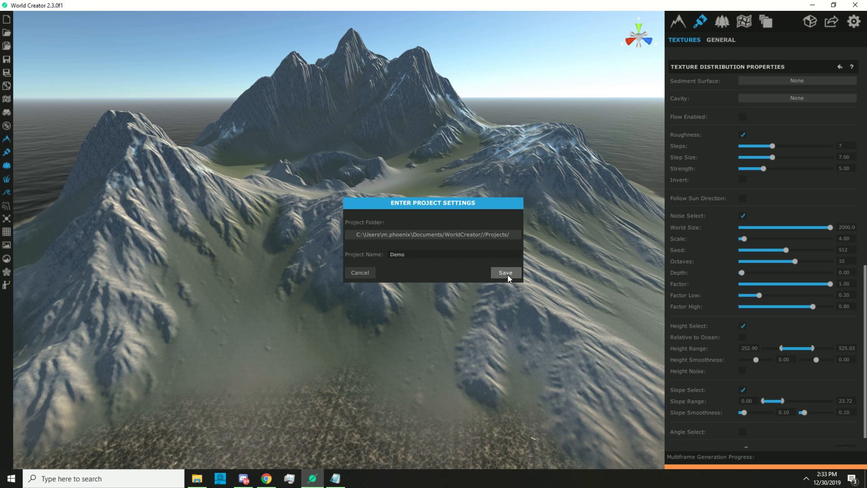
click(506, 273)
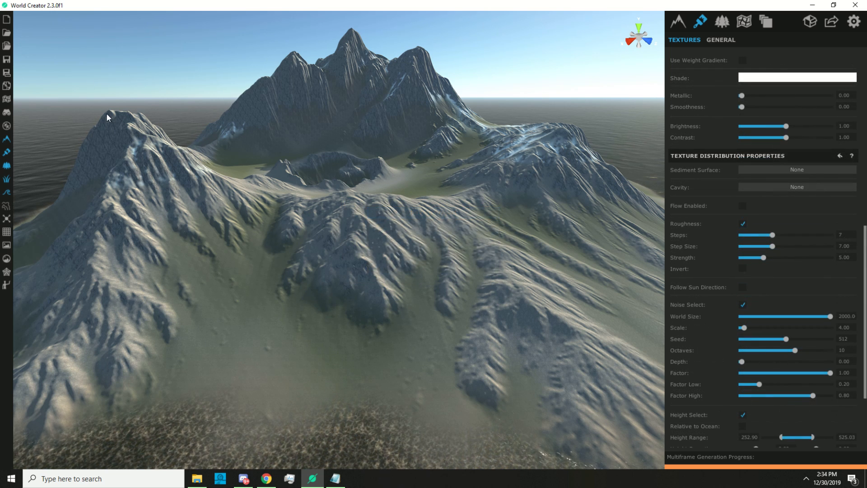
- Export the Demo terrain to the World Creator Bridge folder
click(6, 88)
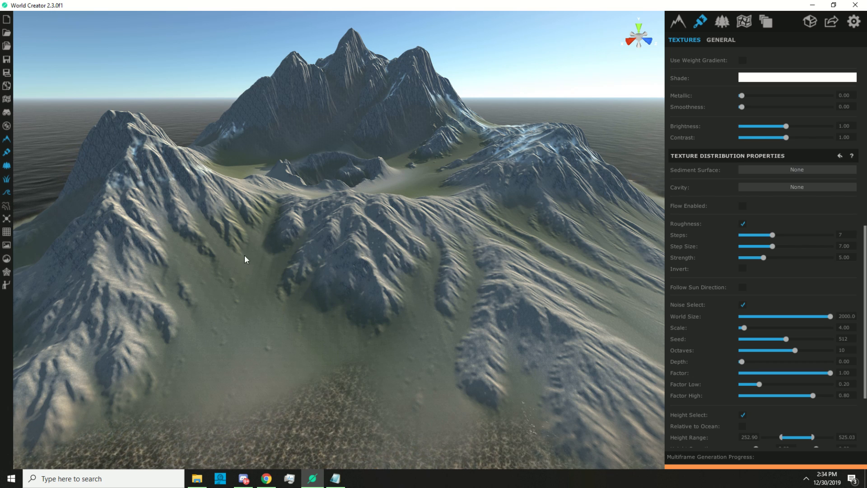
scroll(250, 256, down, 4)
drag(250, 256, 378, 249)
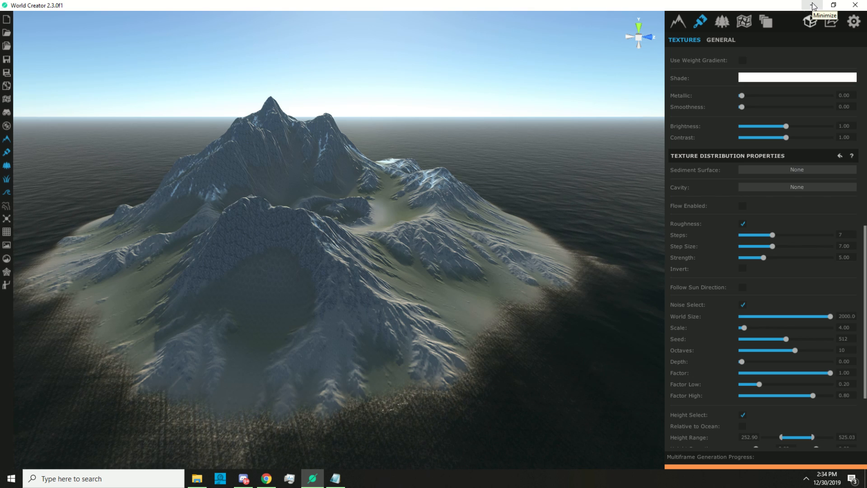
- Switch to RustEdit and create a new map
click(814, 7)
click(112, 199)
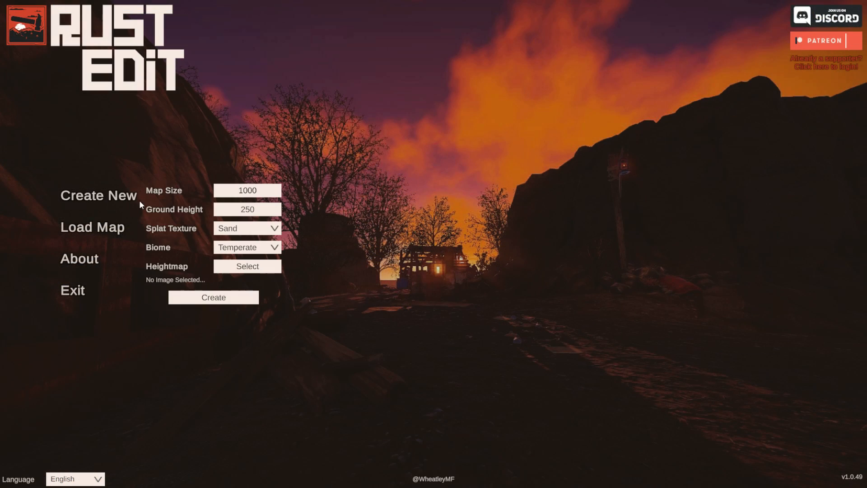
click(266, 195)
click(211, 298)
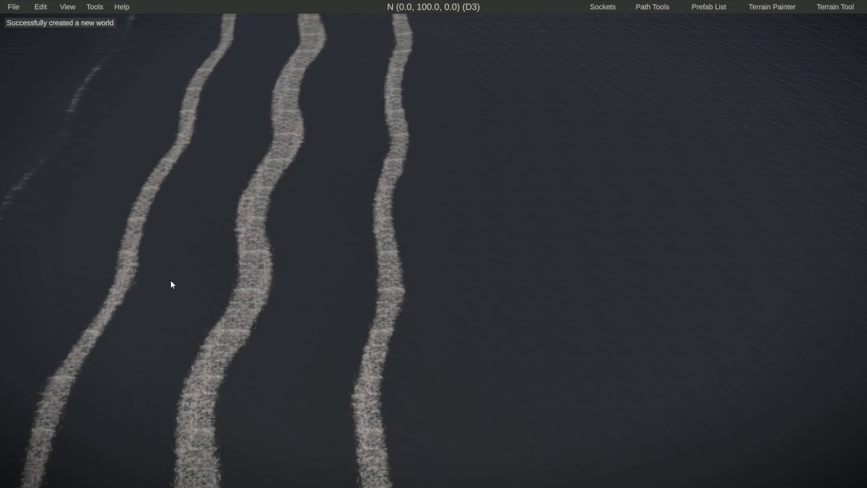
- Import the bridge XML file from the WorldCreator Bridge Demo folder with the World Creator Importer, replacing the current map
click(95, 7)
mouse_move(111, 20)
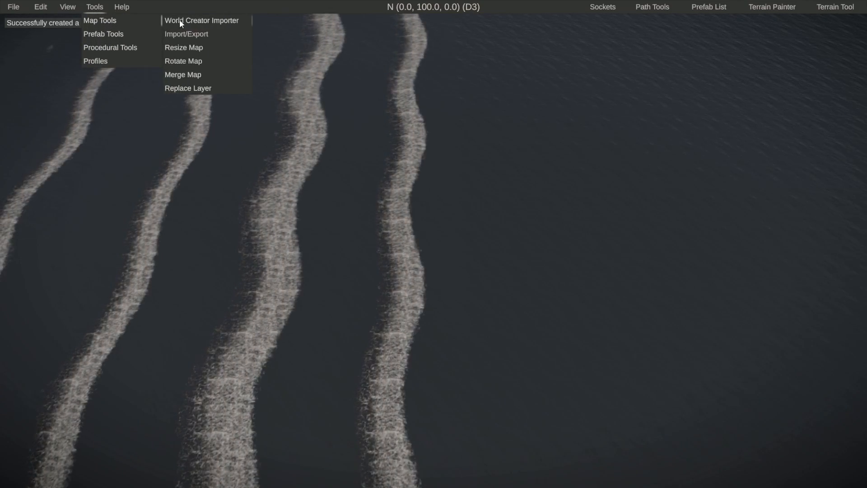
click(209, 21)
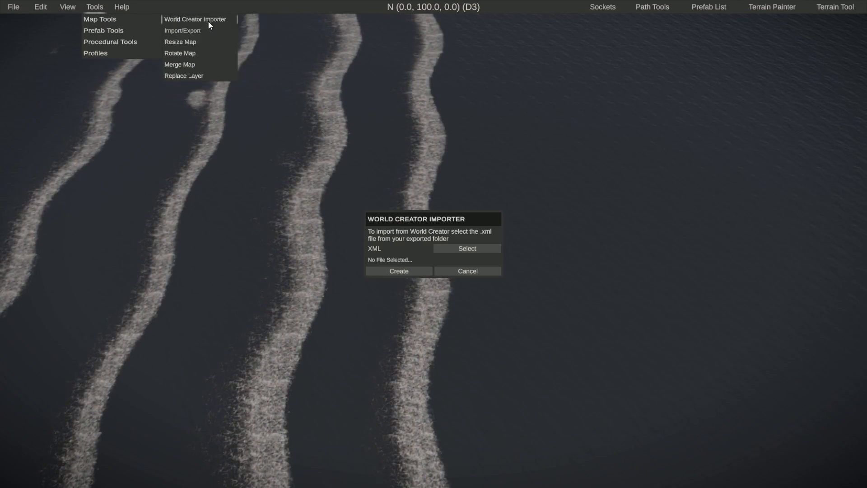
click(459, 247)
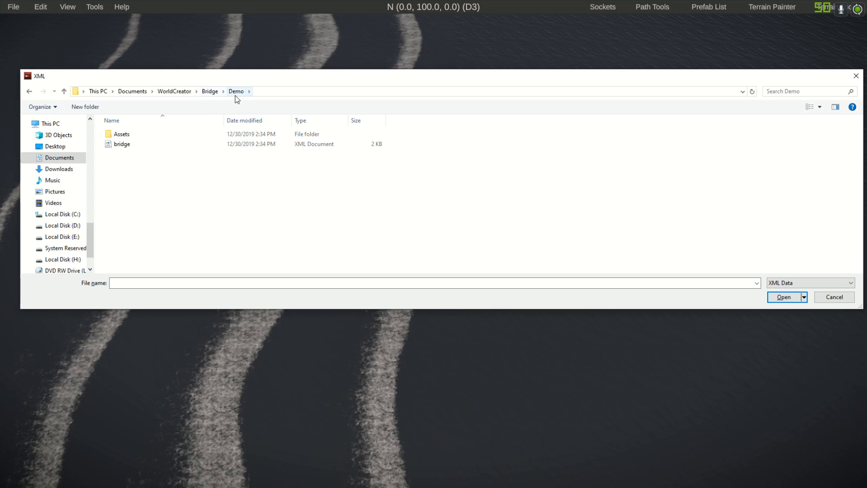
click(124, 148)
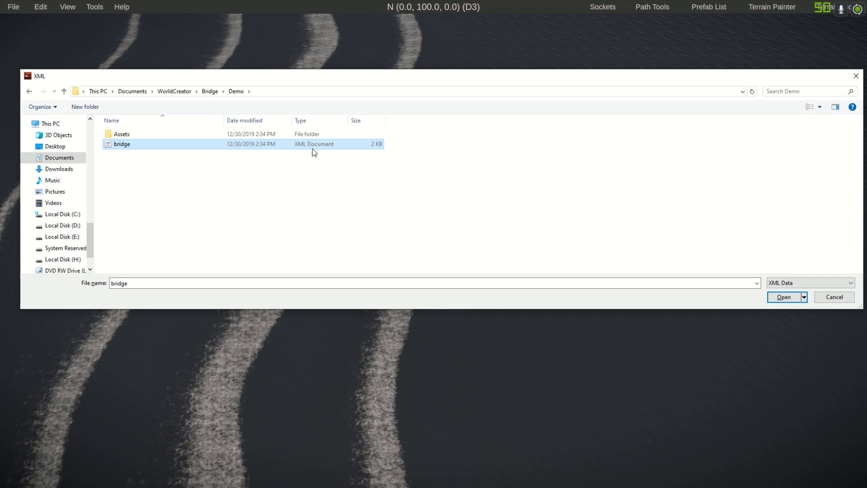
click(784, 297)
click(398, 271)
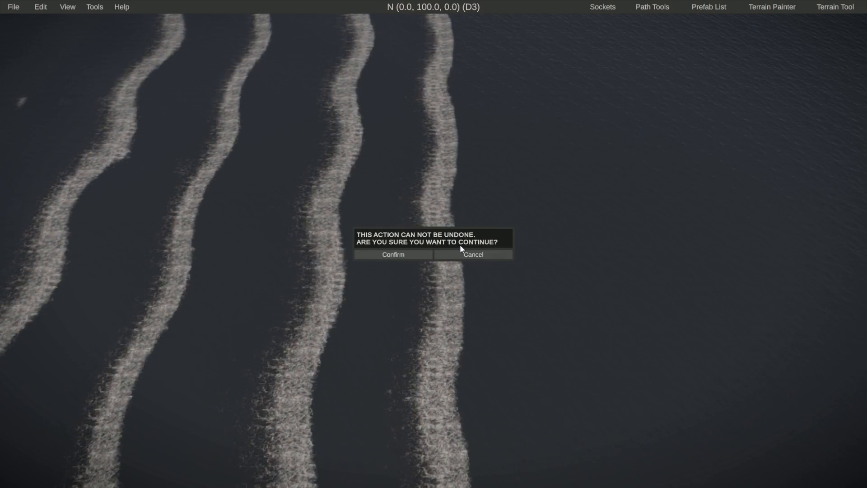
click(393, 255)
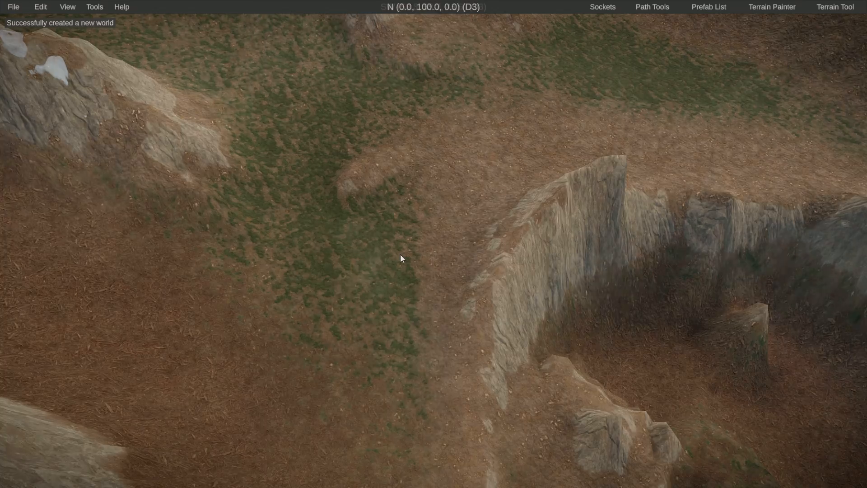
- Examine the imported island's textures on the mountain peaks, around the crater and across the lower slopes
key(s)
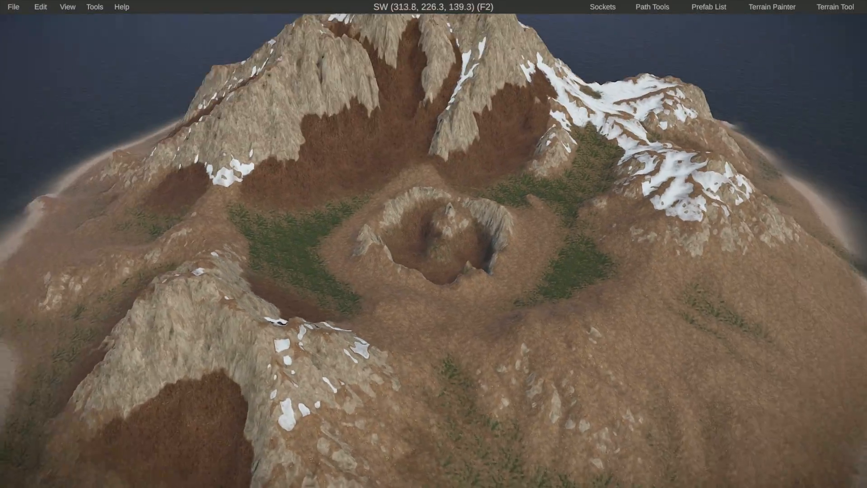
key(a)
key(w)
key(w)
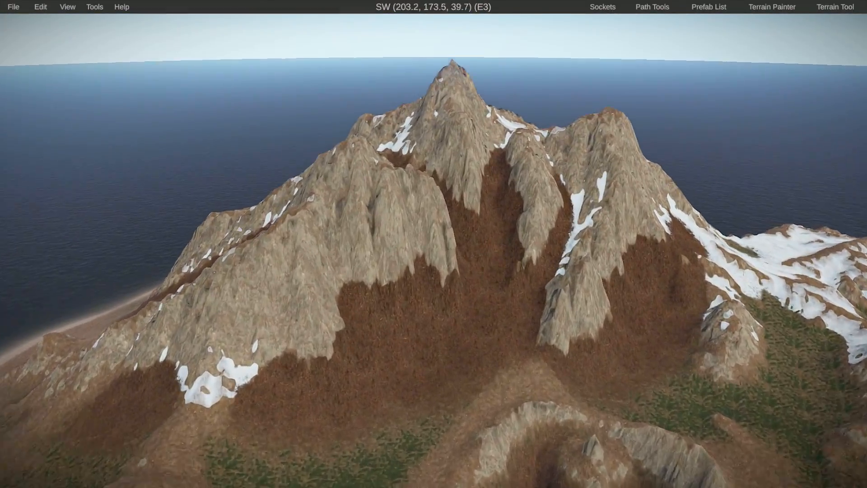
key(d)
key(a)
key(s)
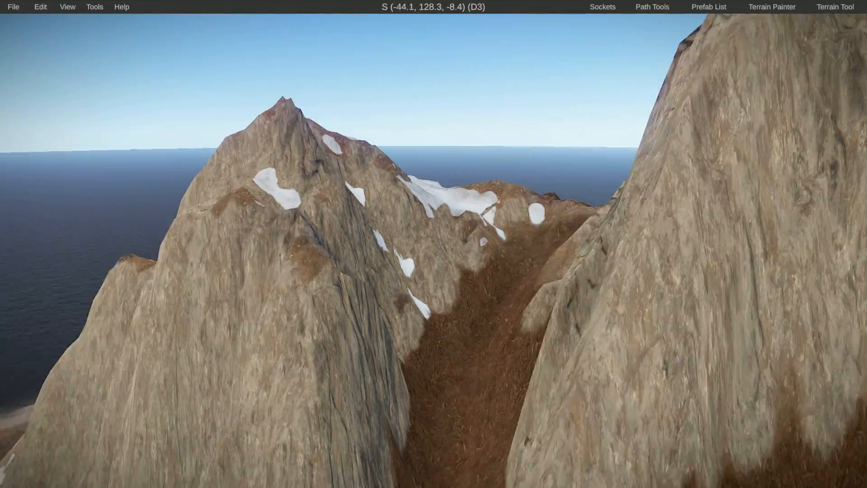
key(w)
key(d)
key(a)
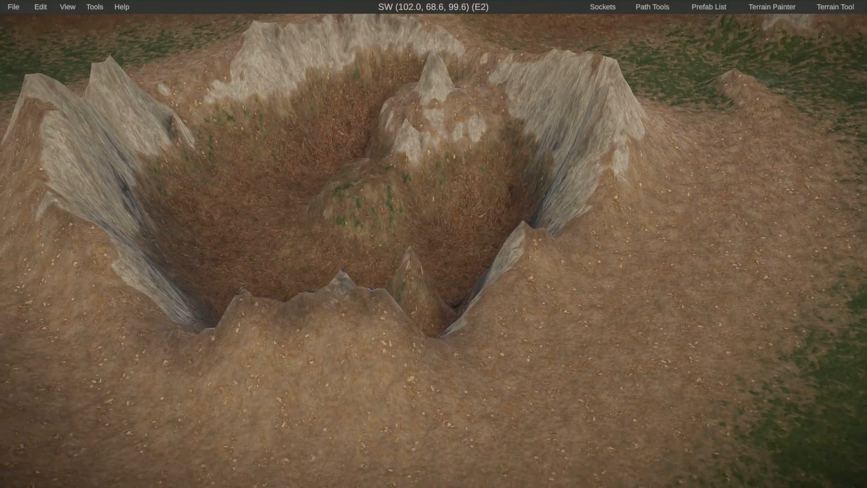
key(a)
key(s)
key(s)
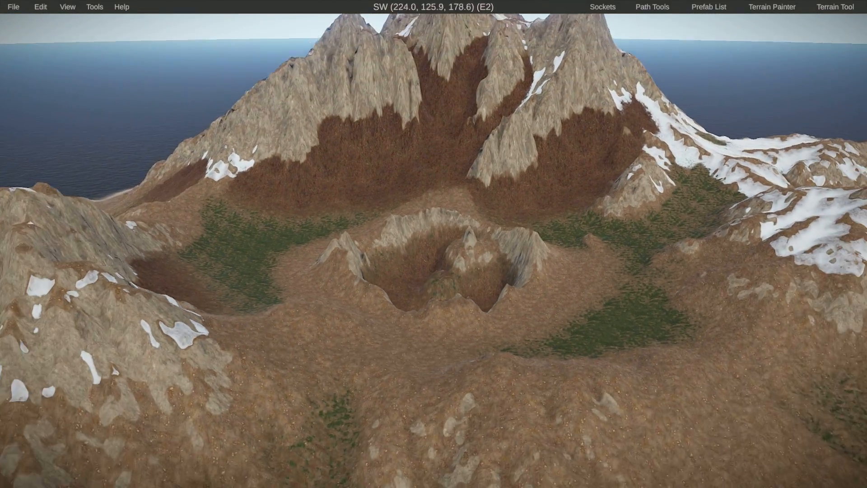
key(s)
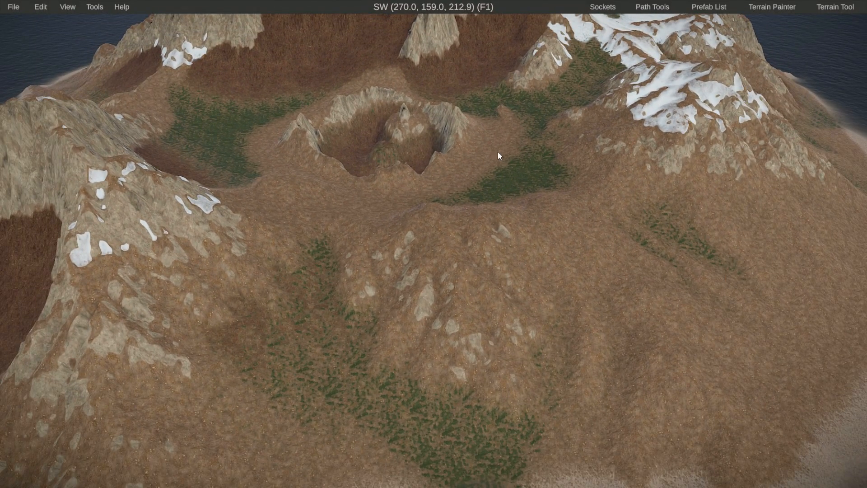
- Switch back to World Creator and raise the Grass texture's distribution weight to about 2.37
key(alt+Tab)
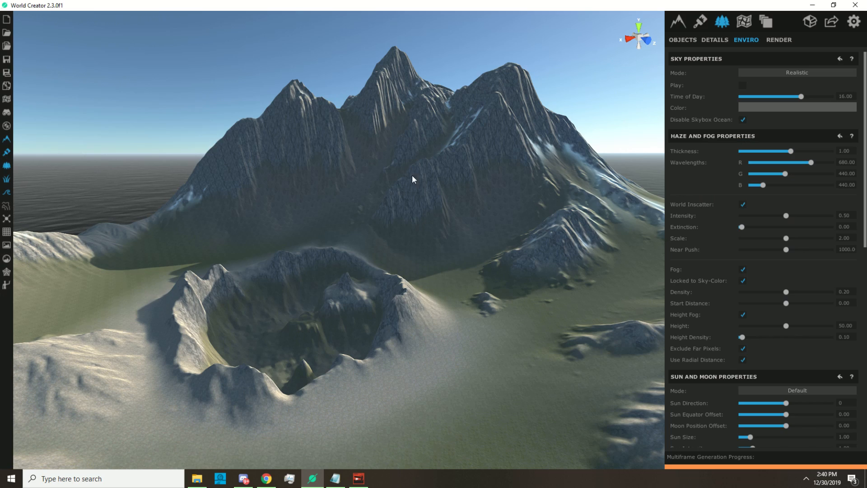
click(701, 22)
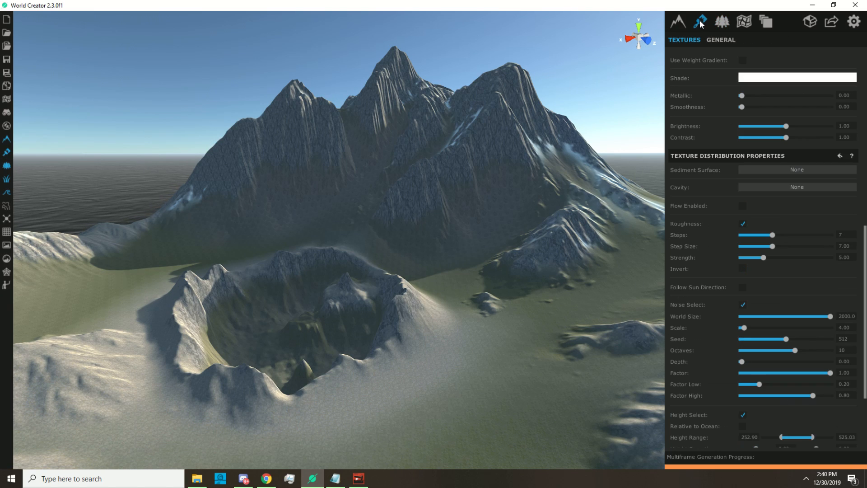
scroll(723, 149, up, 10)
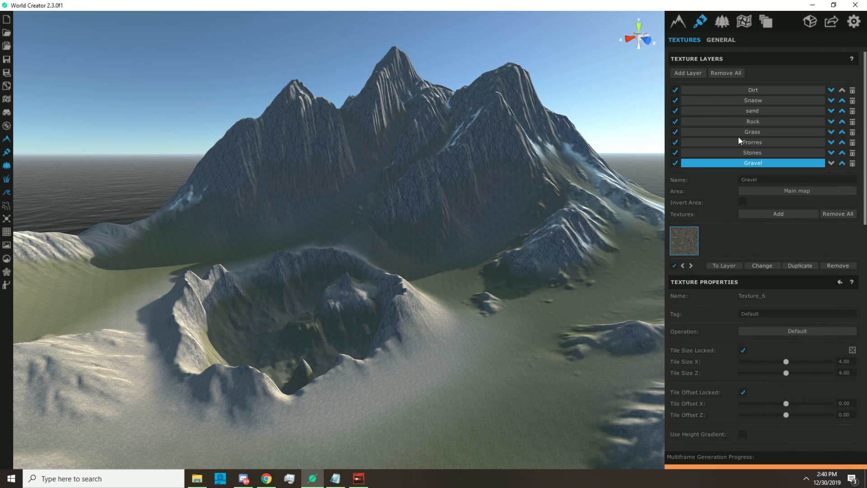
click(743, 134)
scroll(702, 313, down, 10)
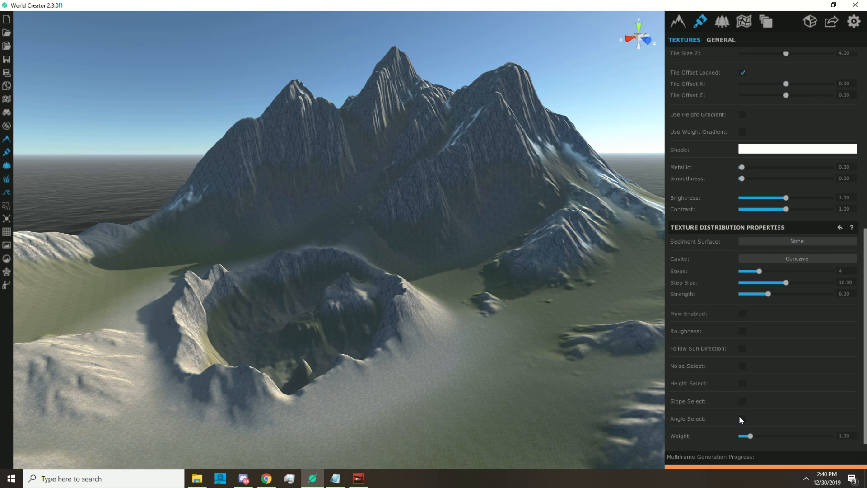
drag(751, 436, 760, 437)
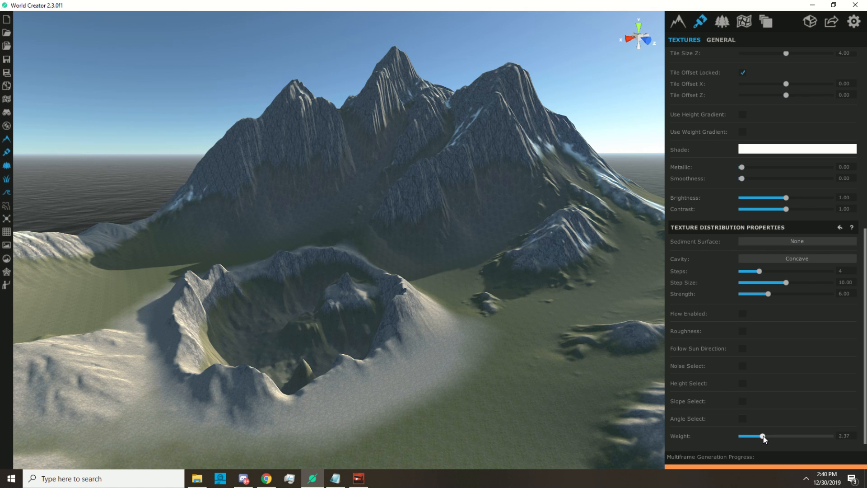
scroll(588, 405, down, 3)
right_drag(587, 405, 379, 357)
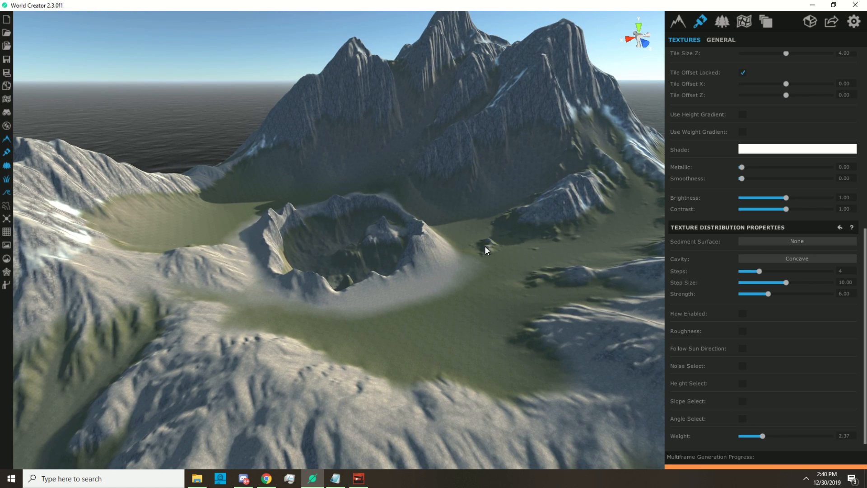